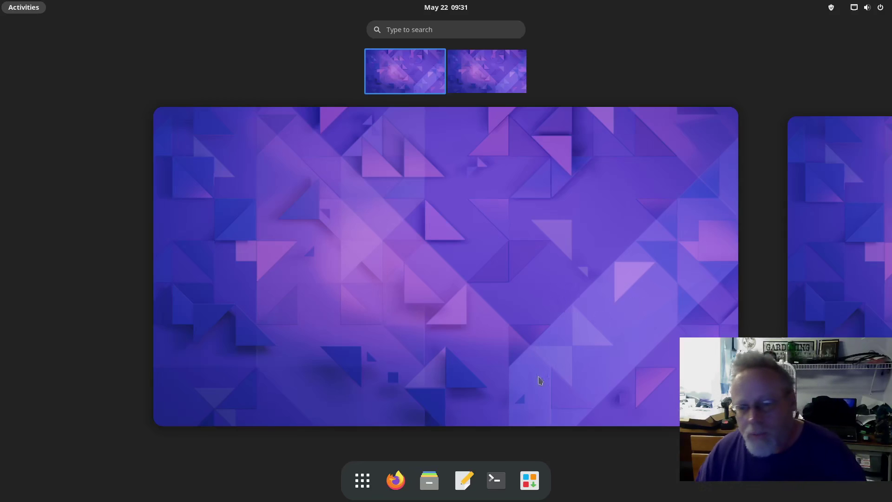
- Open a maximized terminal and run pamac update with the admin password; nothing to do
click(495, 479)
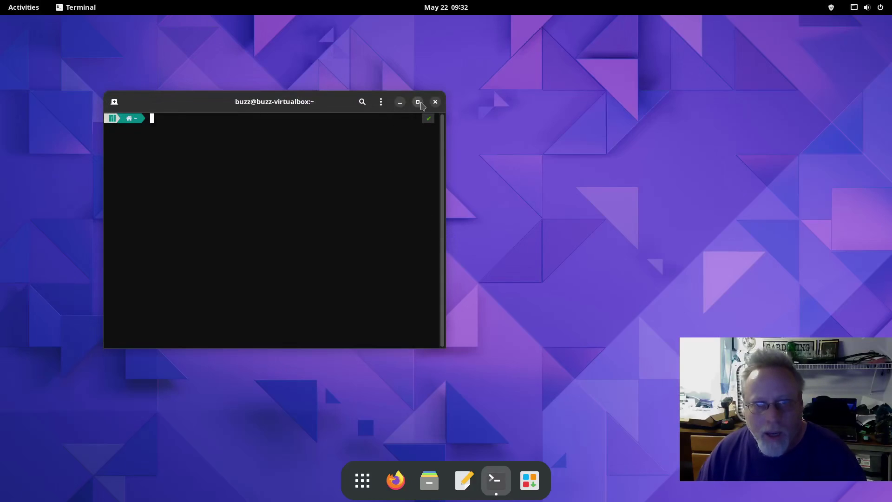
click(417, 101)
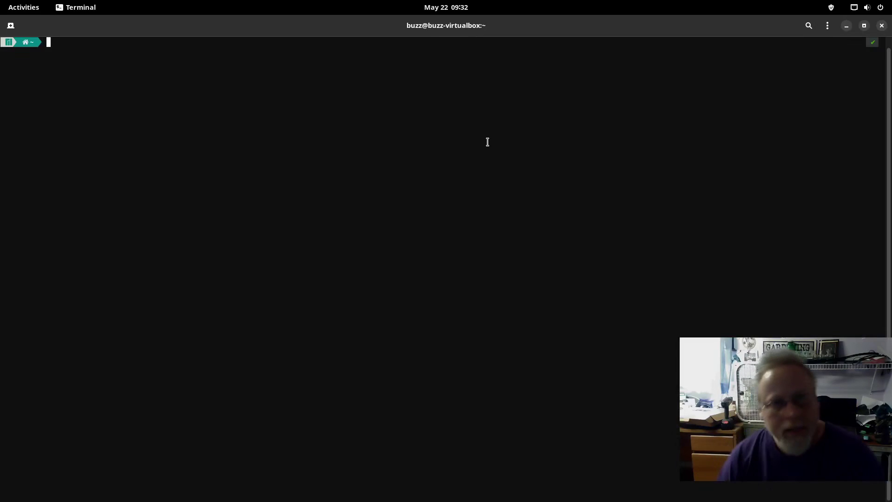
text(pama)
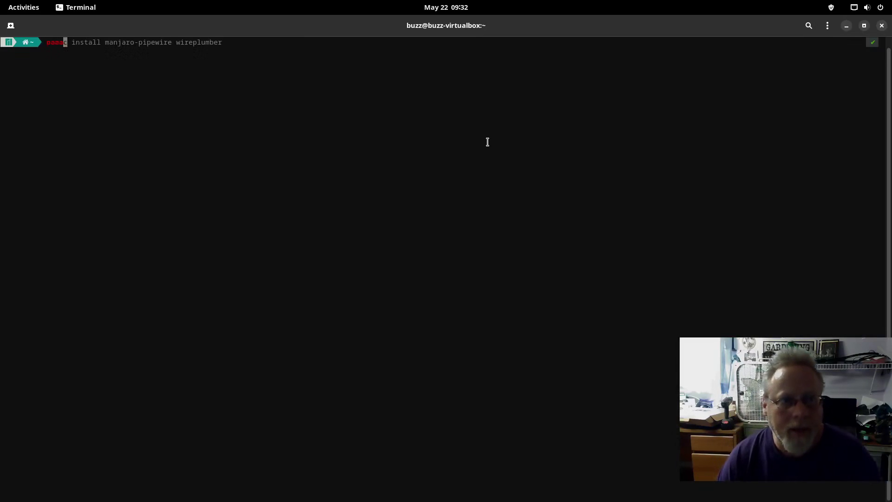
text(c update)
key(Return)
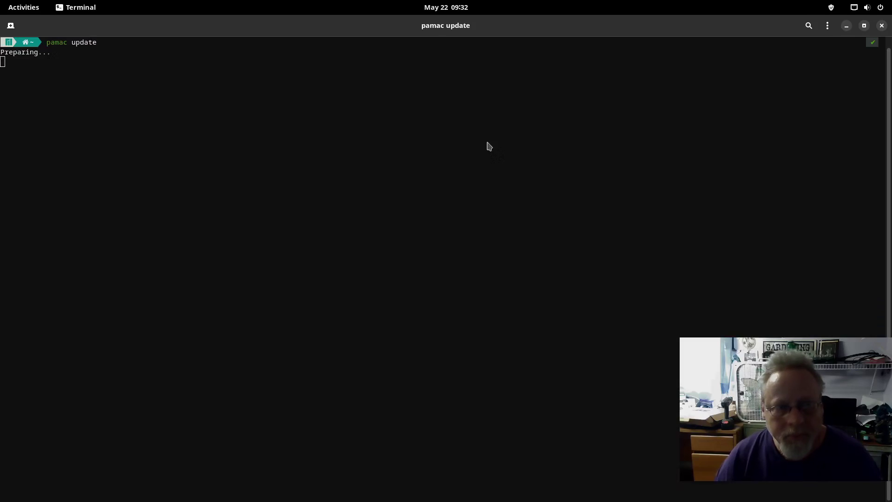
text(******)
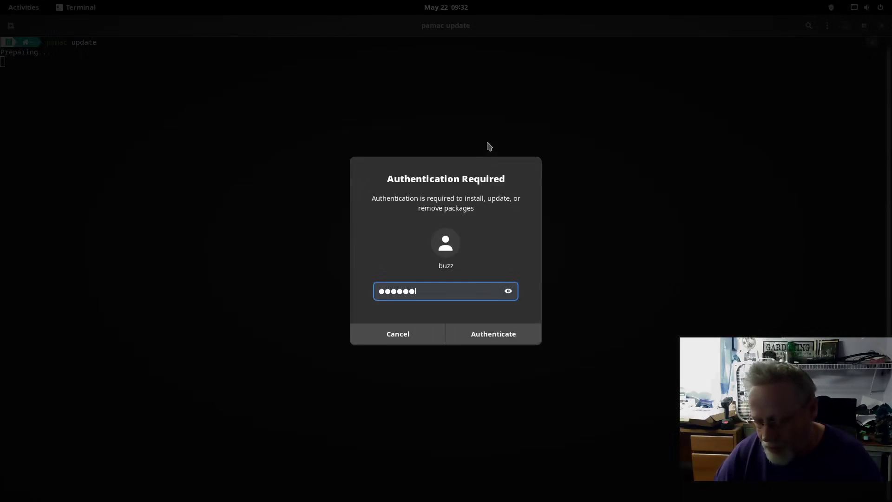
key(Return)
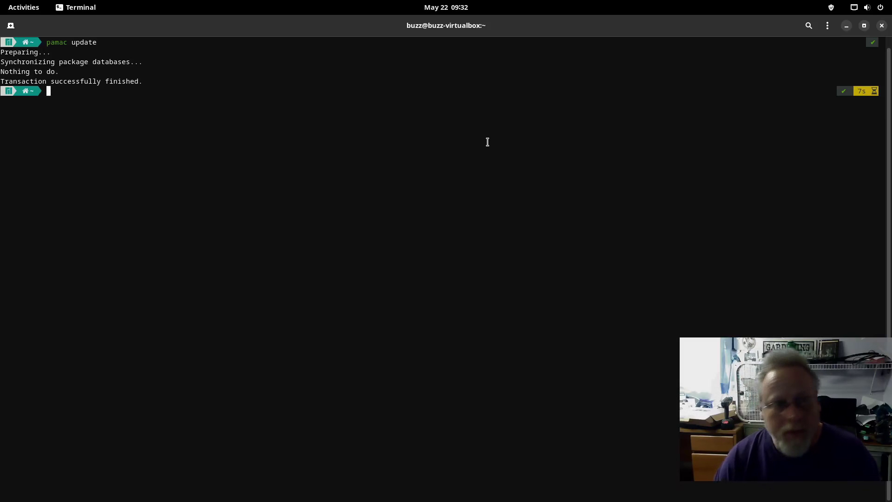
- Run pactl info and highlight the 'Server Name: pulseaudio' line
text(pa)
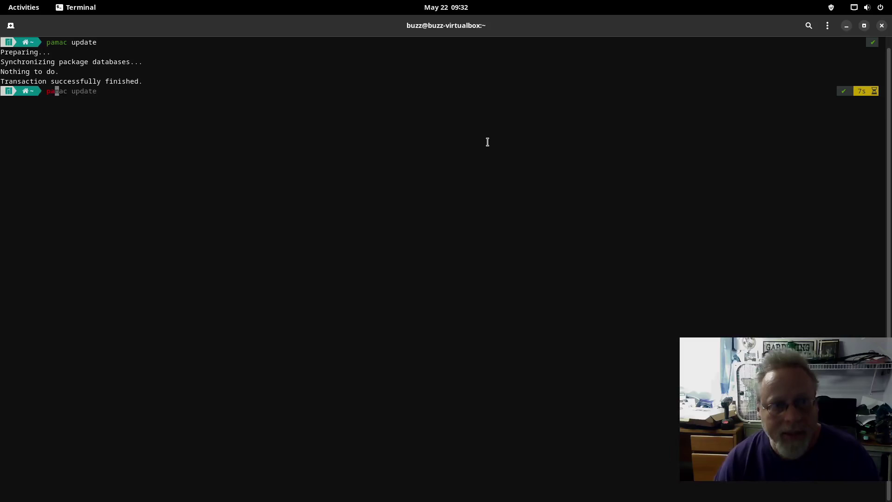
text(ctl inf)
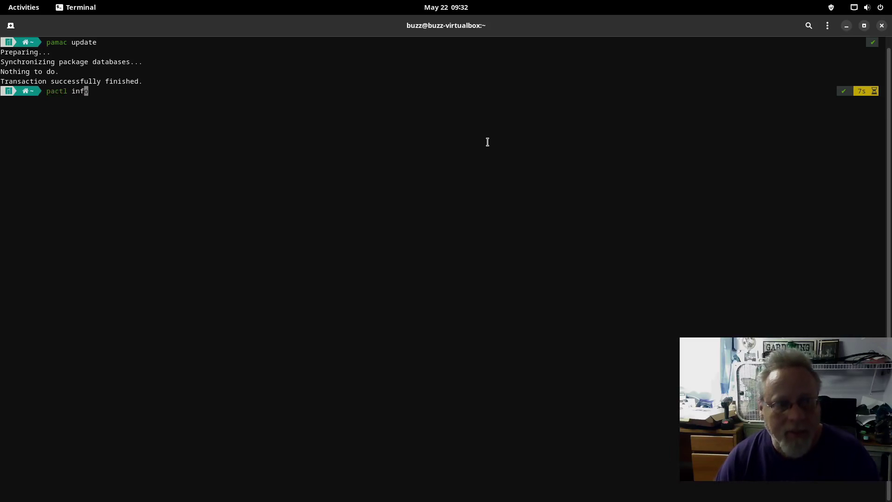
text(o)
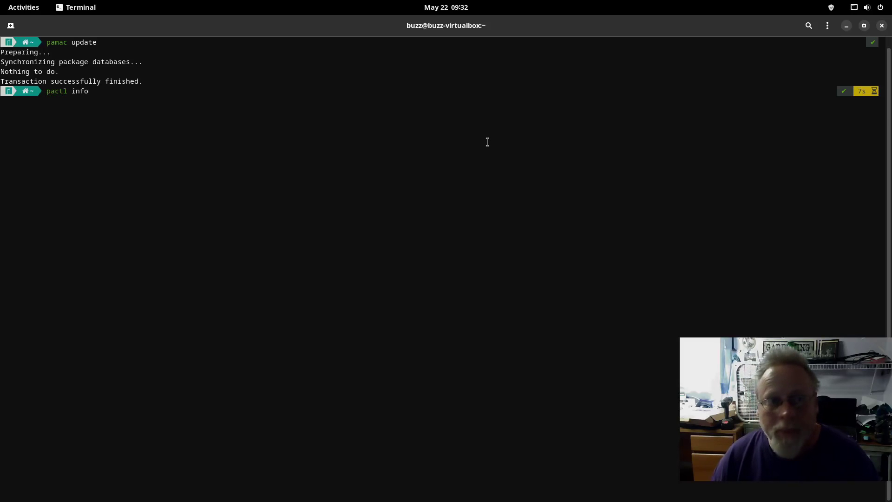
key(Return)
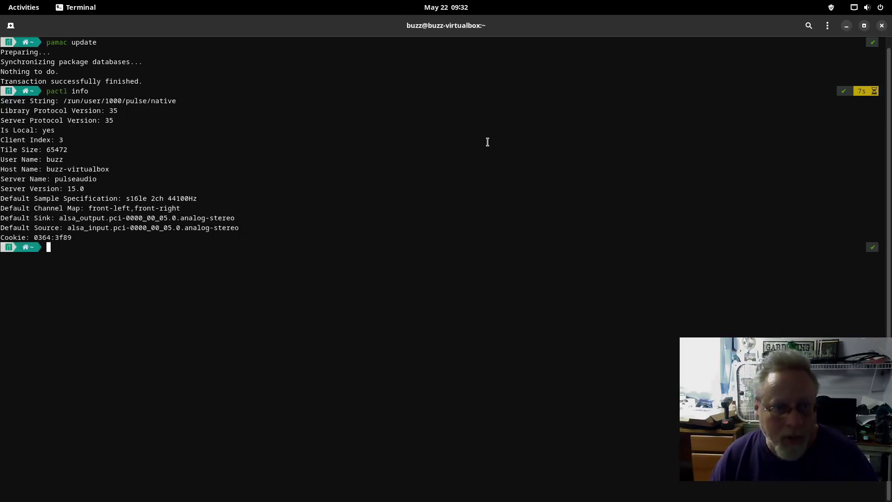
triple_click(9, 179)
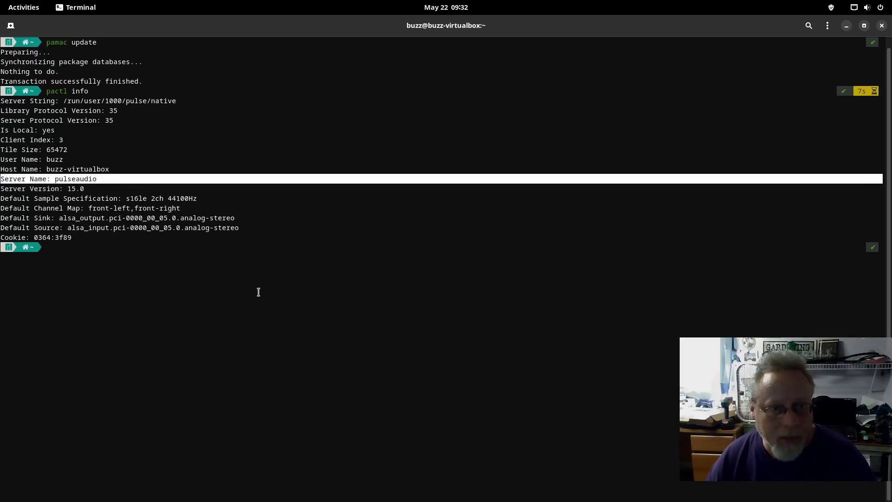
- Start 'pamac install manjaro-pipewire wireplumber', authenticate, skip the wireplumber docs and choose extras 1,2
click(253, 245)
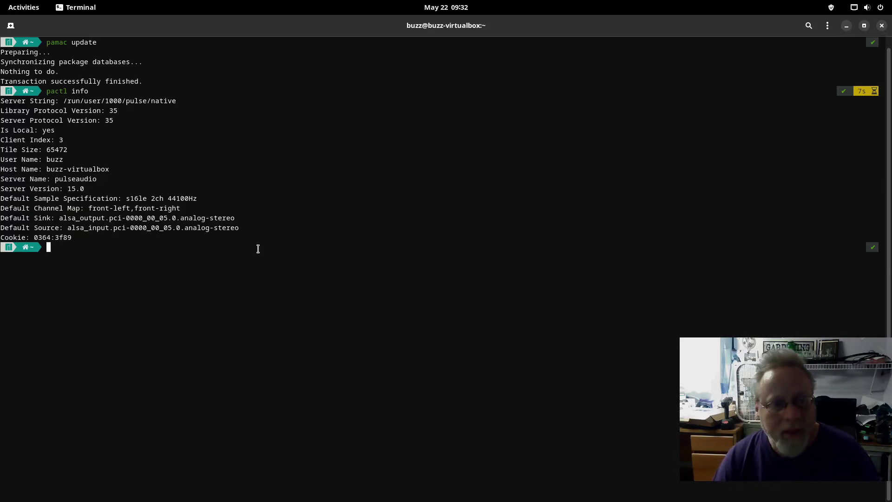
text(pamac)
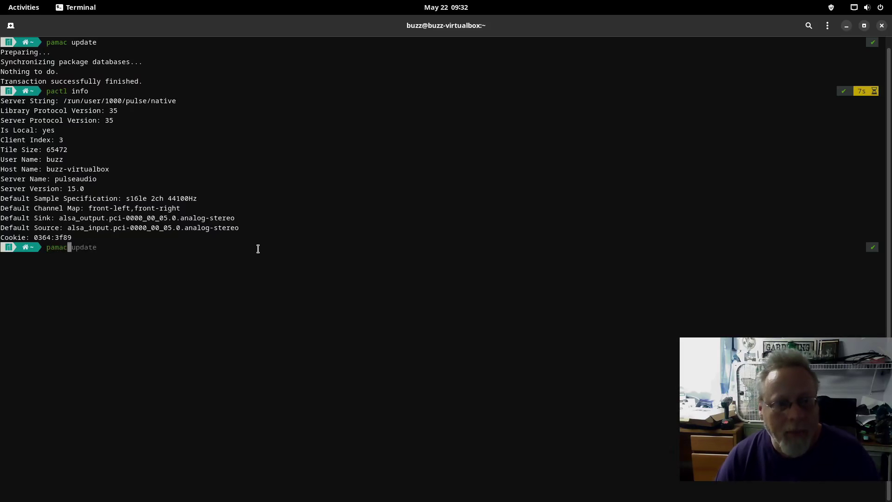
text( install manjaro)
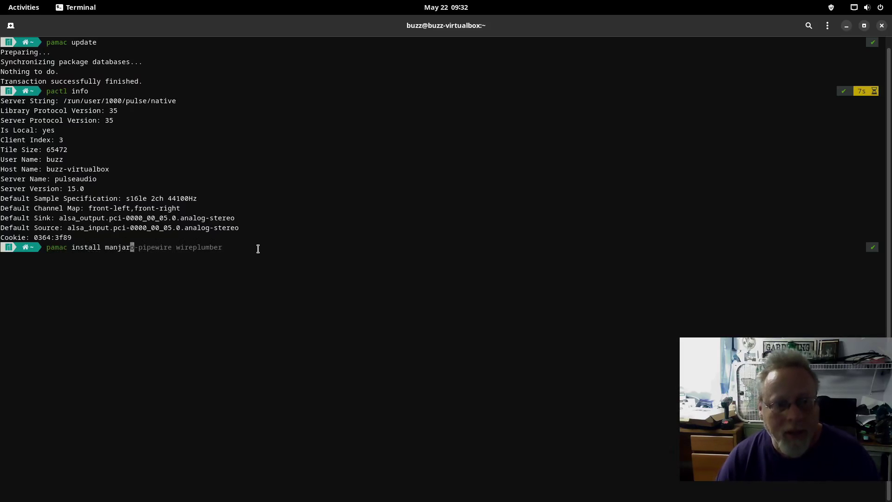
text(-pipewire)
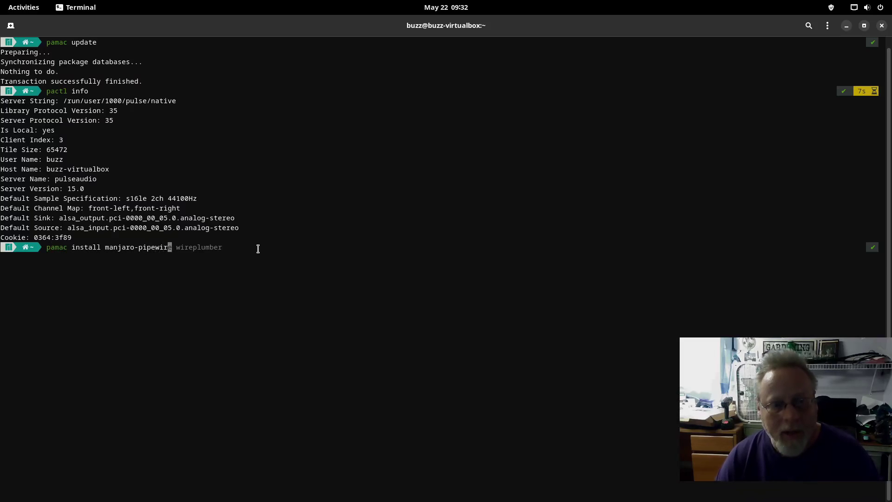
text( wireplumbe)
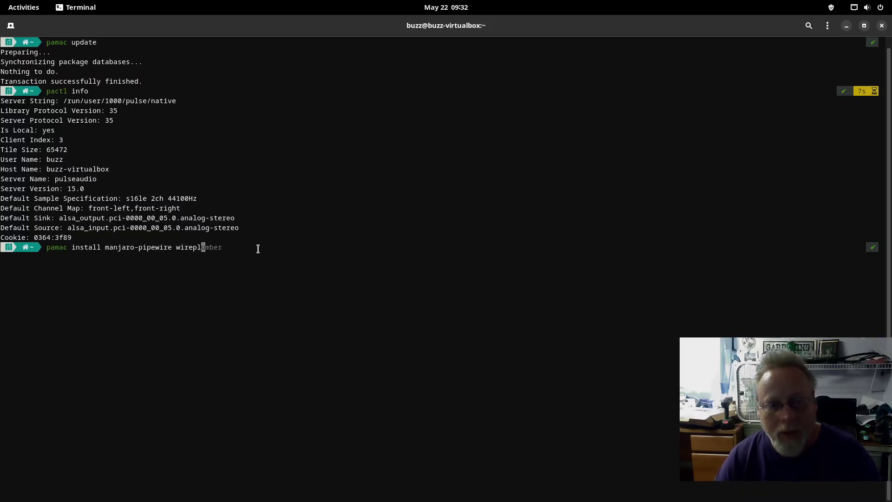
text(r)
key(Return)
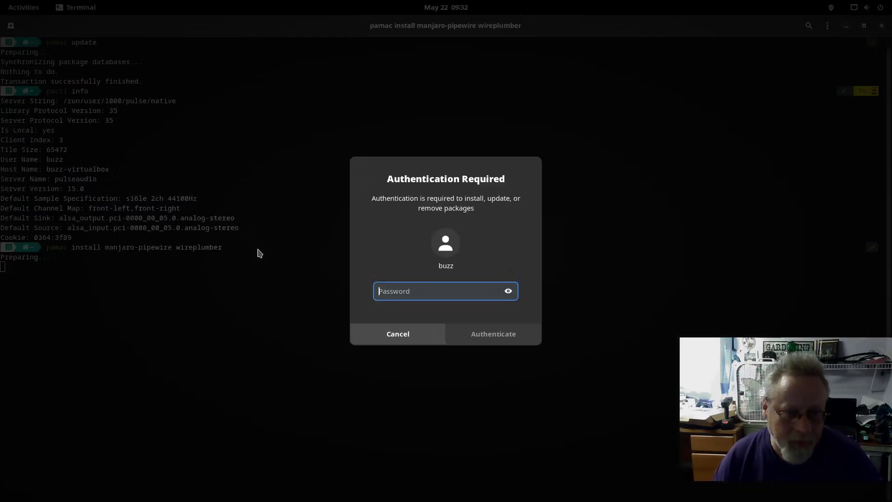
text(******)
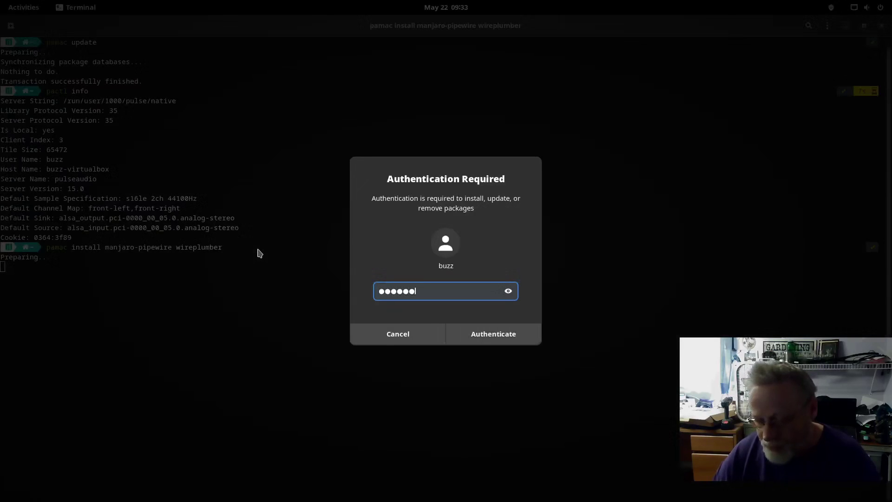
key(Return)
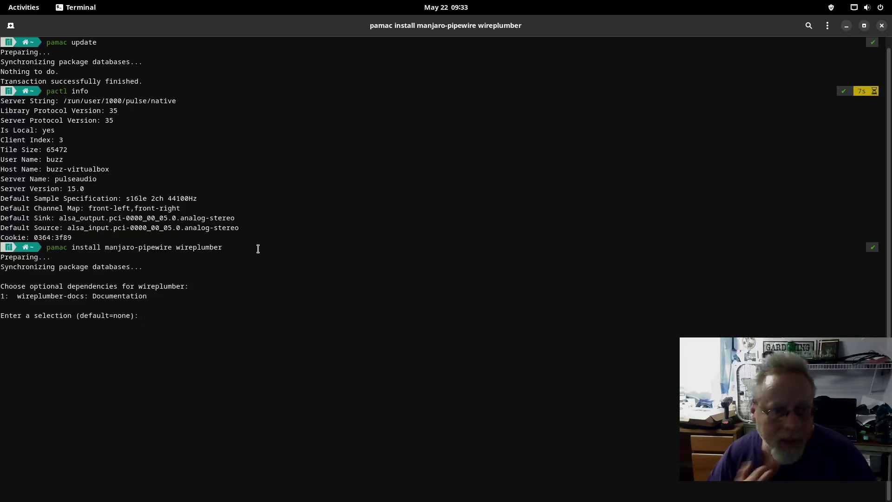
key(Return)
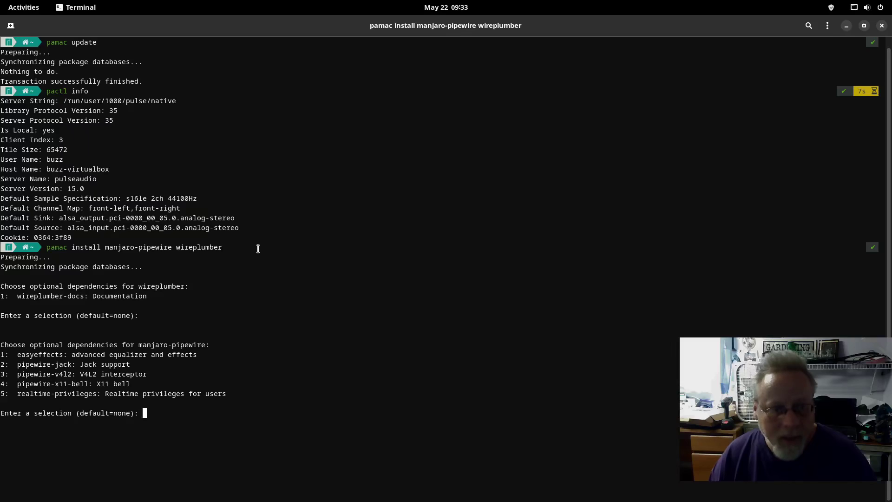
text(1,2)
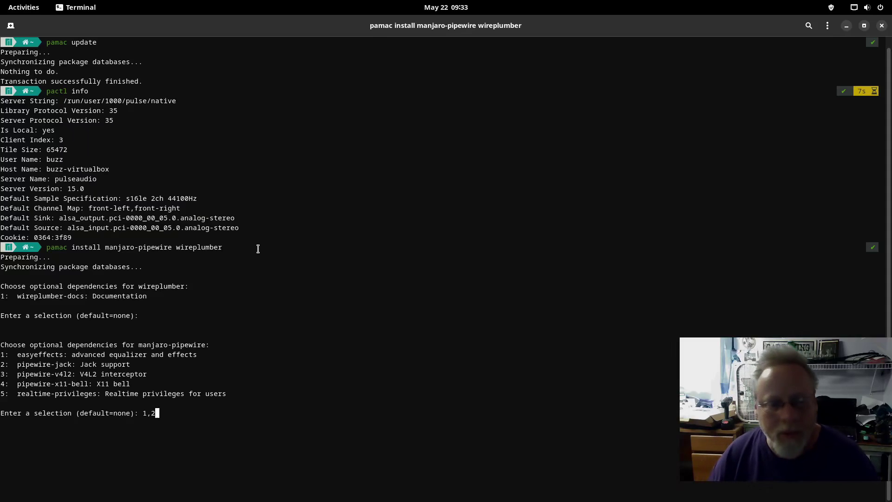
- Submit the 1,2 extras so pamac lists 20 installs and 6 removals, including pulseaudio
key(Return)
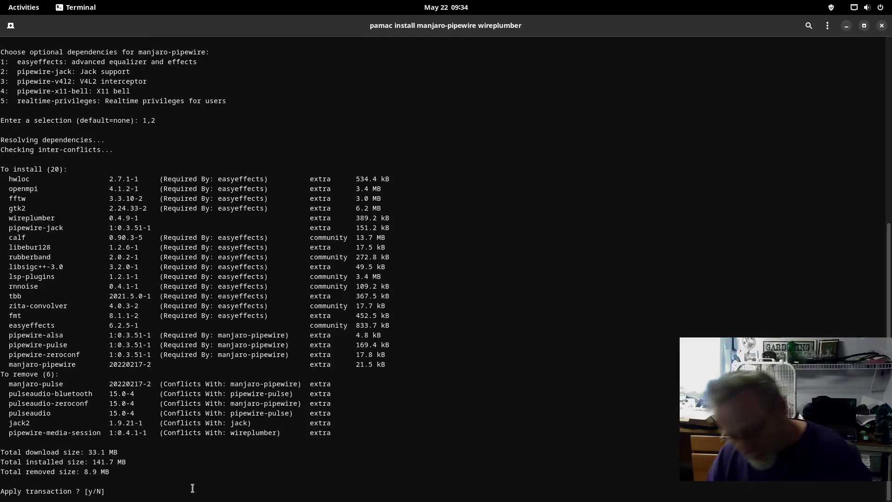
- Answer y to apply the transaction, installing 20 PipeWire packages and removing 6 PulseAudio/jack ones
text(y)
key(Return)
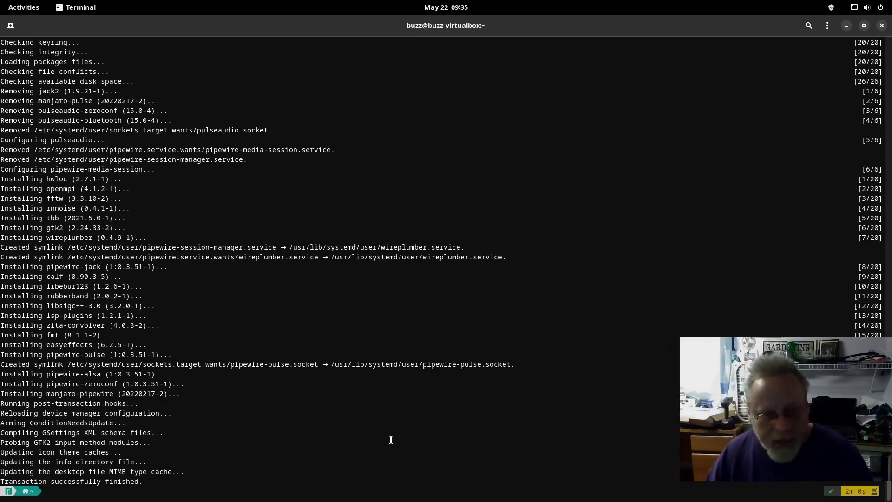
- Rerun pactl info, select the 'Server Name: pulseaudio' line, then enter reboot
text(pactl info)
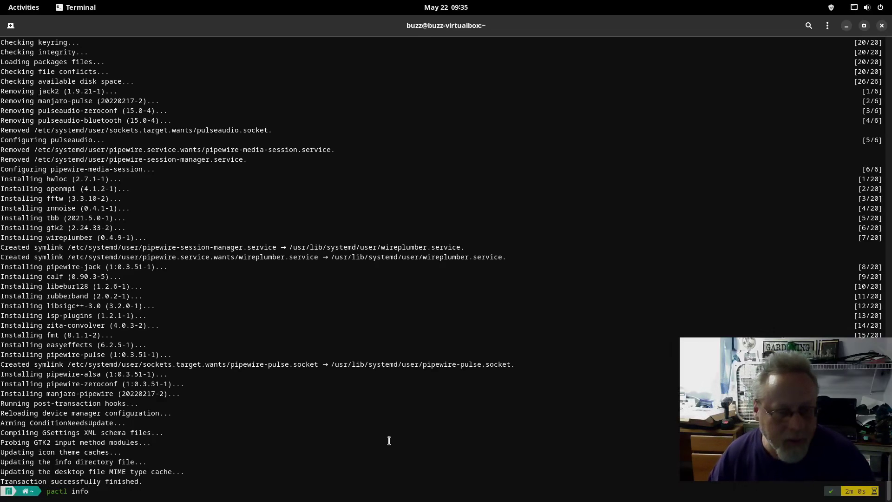
key(Return)
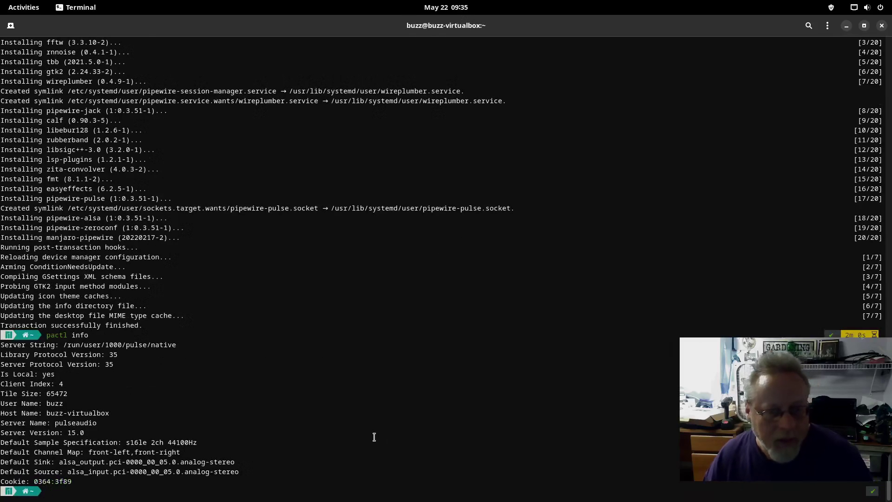
drag(2, 423, 232, 424)
click(261, 484)
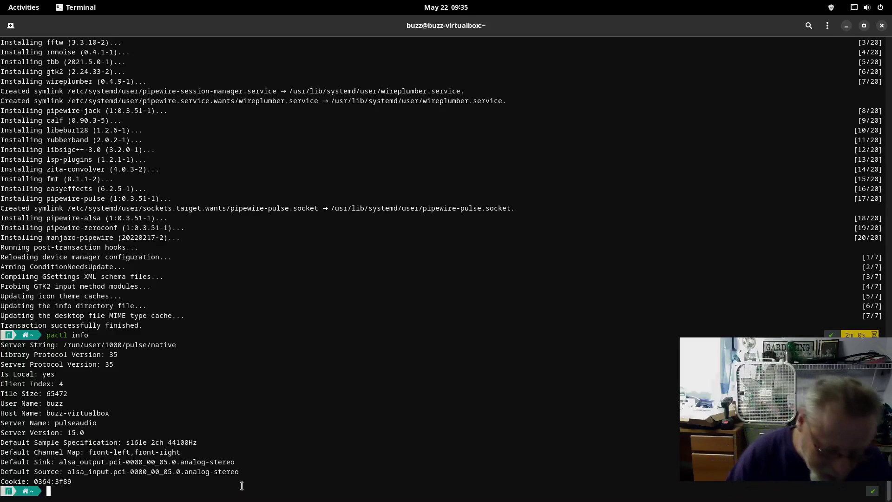
text(reboot)
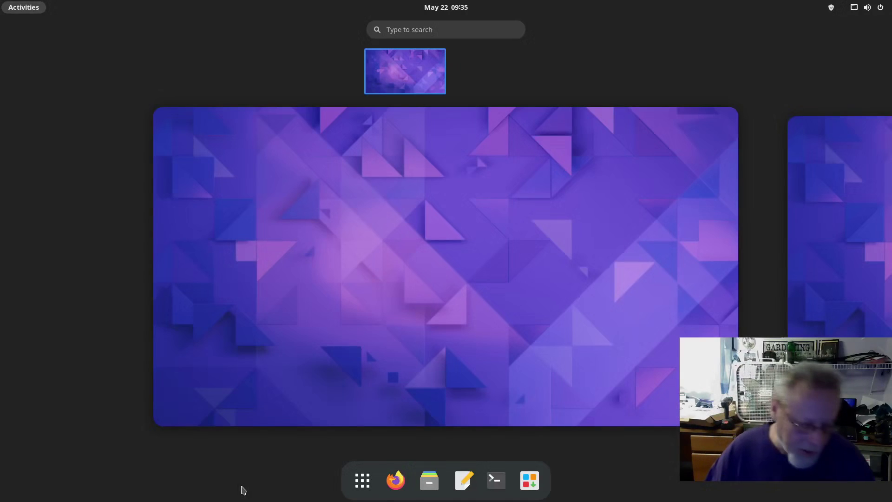
- In a new terminal after reboot, rerun pactl info to see 'PulseAudio (on PipeWire 0.3.51)'
click(496, 480)
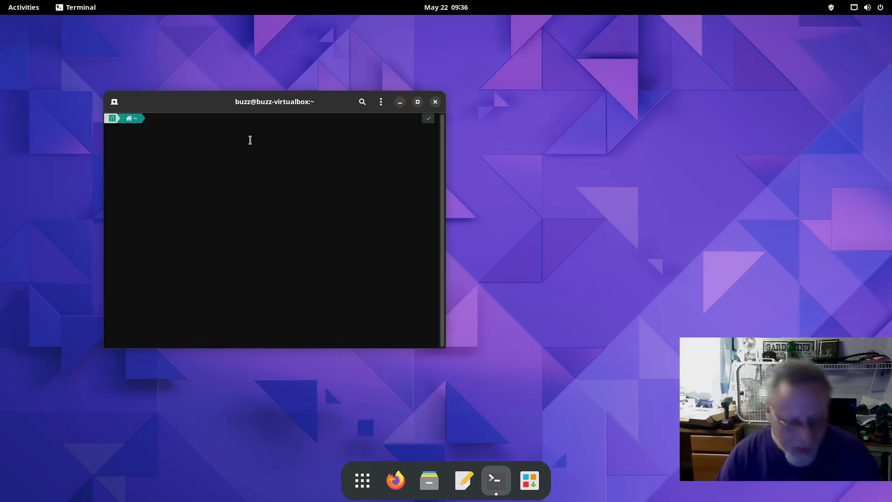
text(reboot)
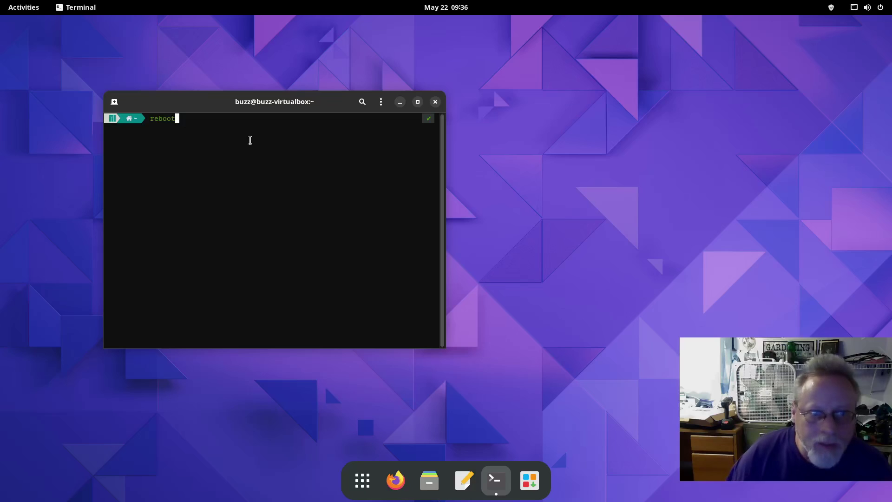
key(Up)
key(Return)
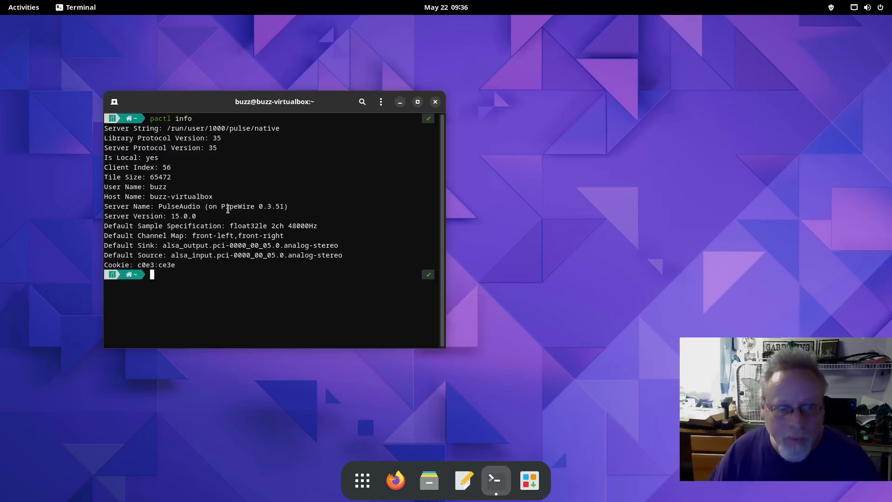
- Close the terminal and launch Firefox, dismissing its 100 Thank-Yous welcome announcement
key(ctrl+d)
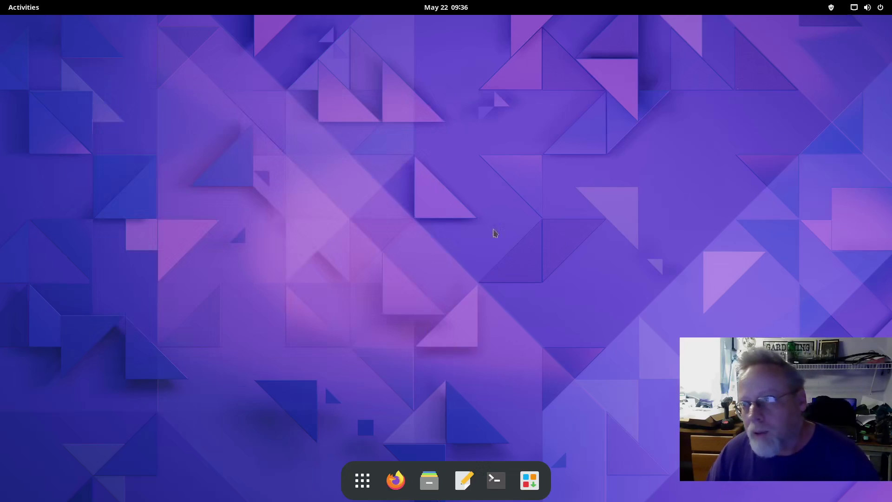
click(396, 480)
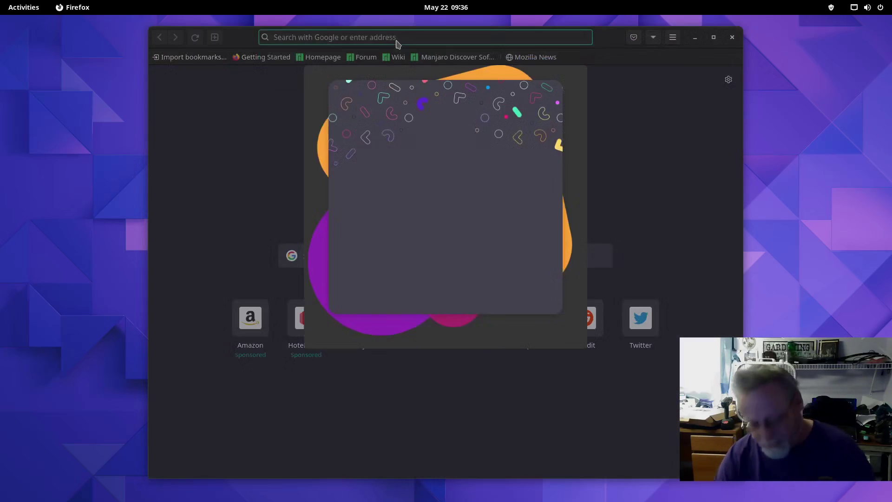
click(444, 297)
- Load Pluto TV, enable DRM so the TV Land Drama stream plays, then close Firefox
click(371, 40)
text(pluto)
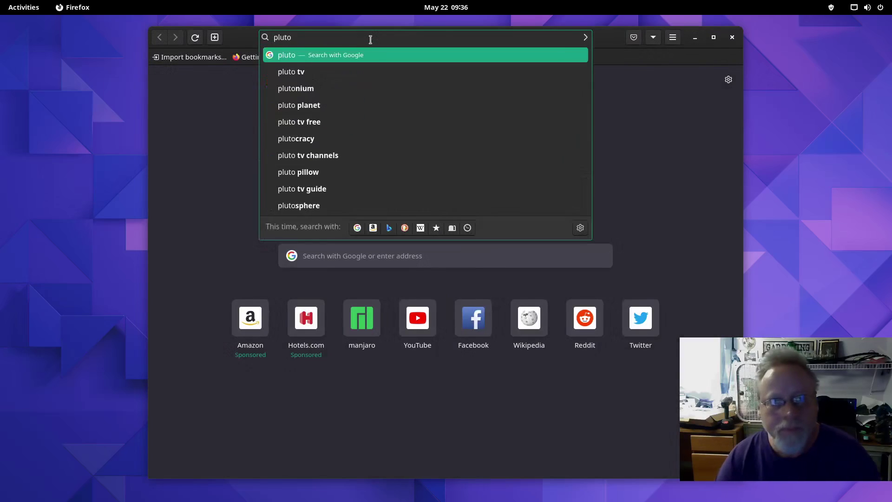
key(Return)
click(465, 61)
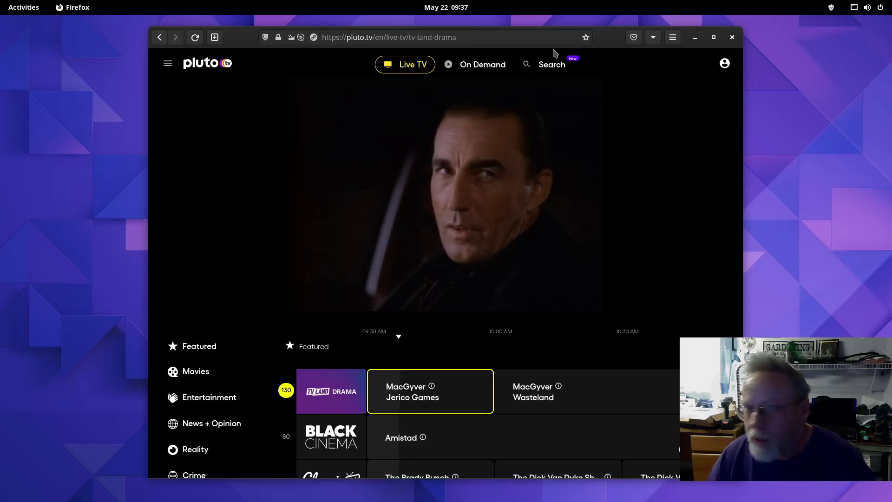
click(732, 40)
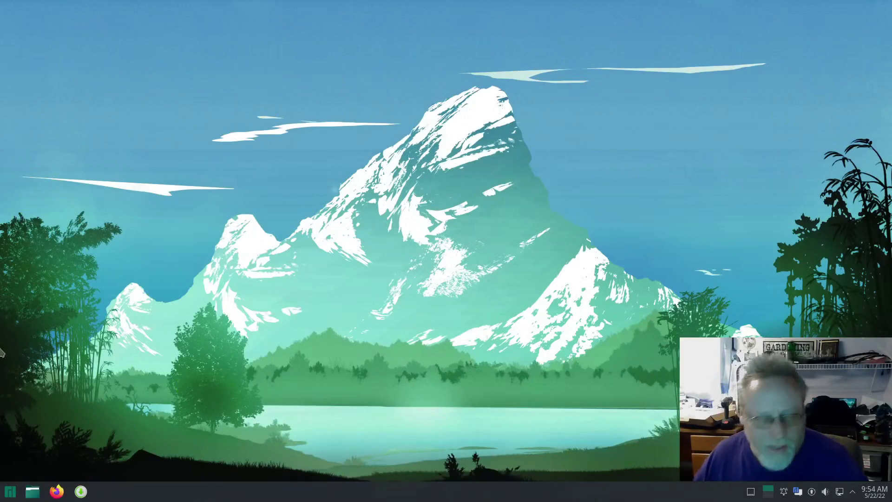
- Open a maximized Konsole from the launcher and run pamac update with the admin password
click(10, 492)
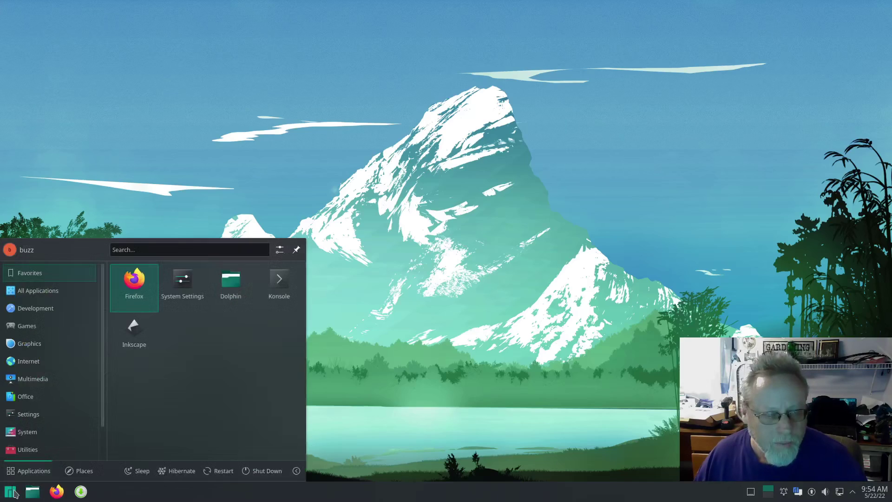
click(280, 286)
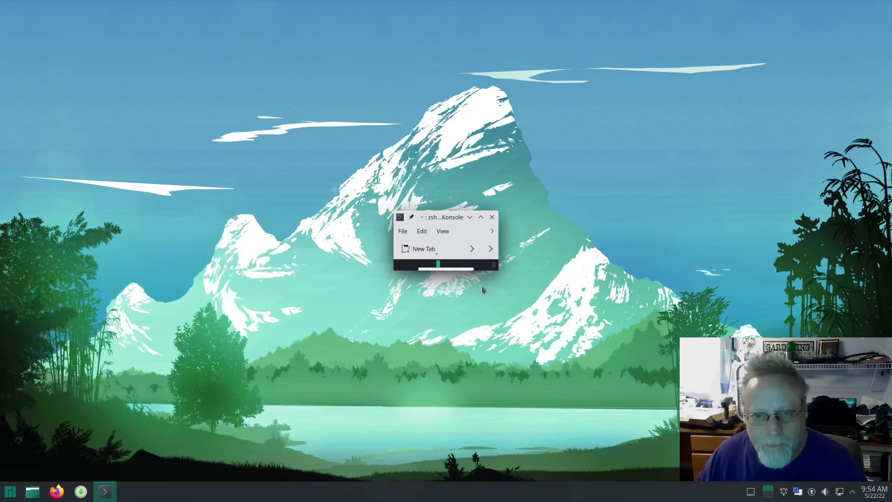
click(481, 218)
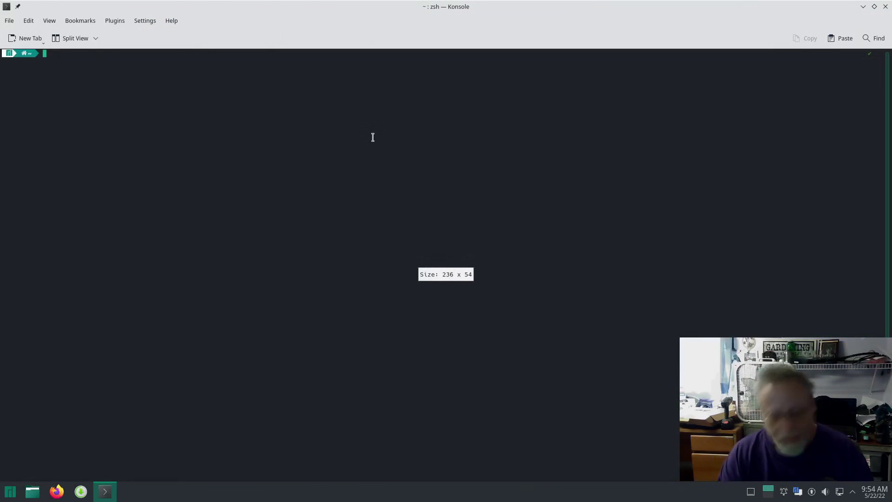
text(pamac)
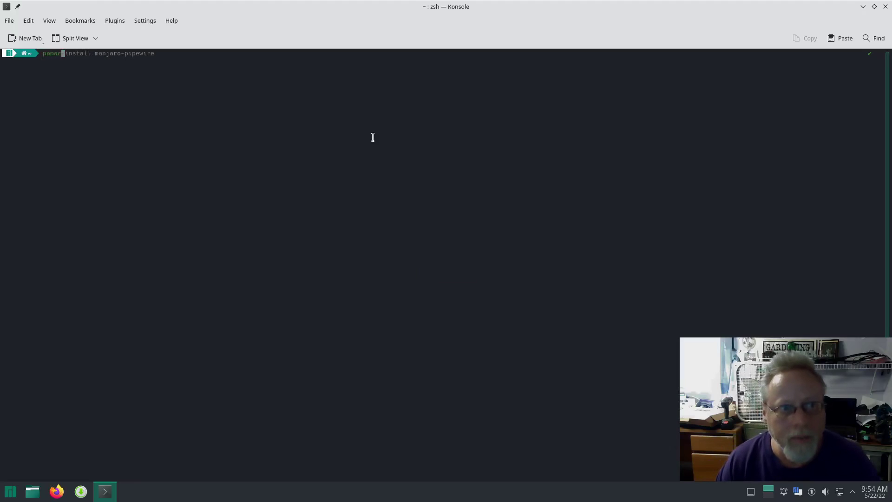
text( update)
key(Return)
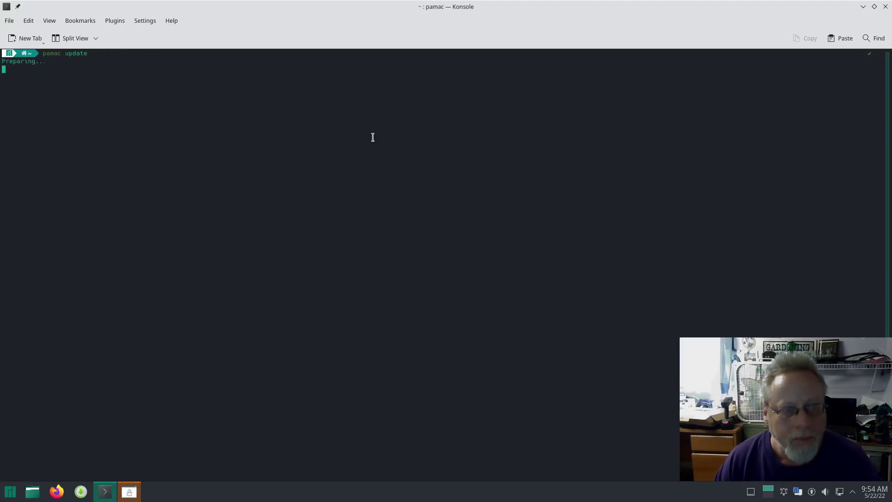
text(*****)
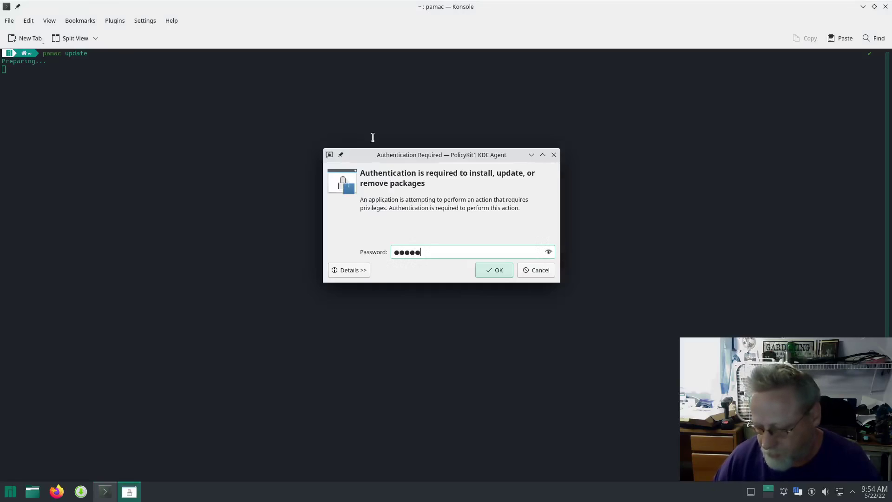
text(*)
key(Return)
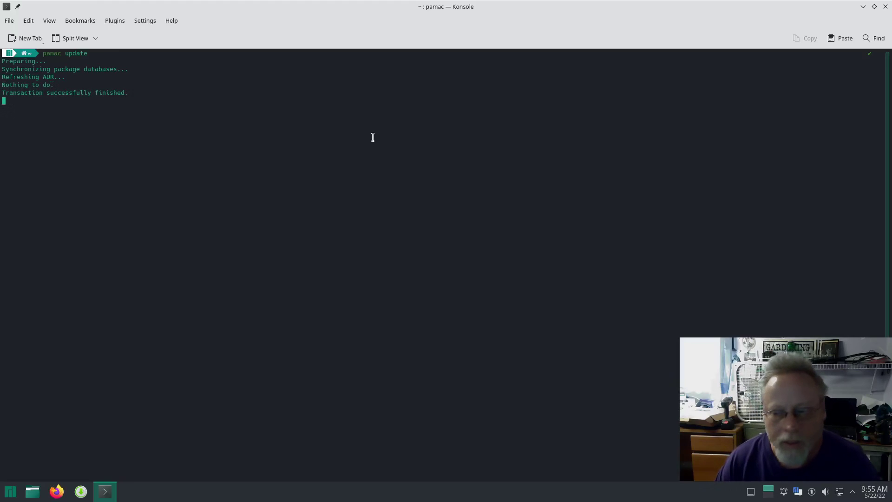
- Run pactl info, showing pulseaudio 15.0, and type 'pamac install manjaro-pipewire wireplumber'
text(pactl inf)
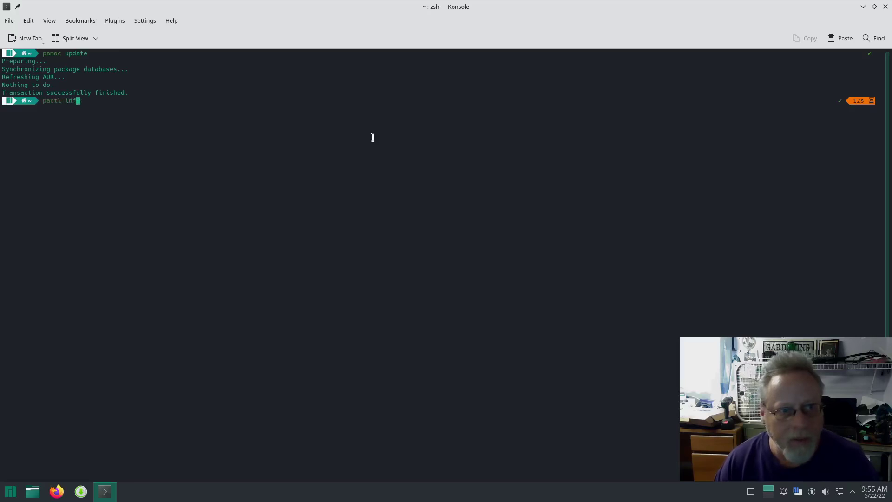
text(o)
key(Return)
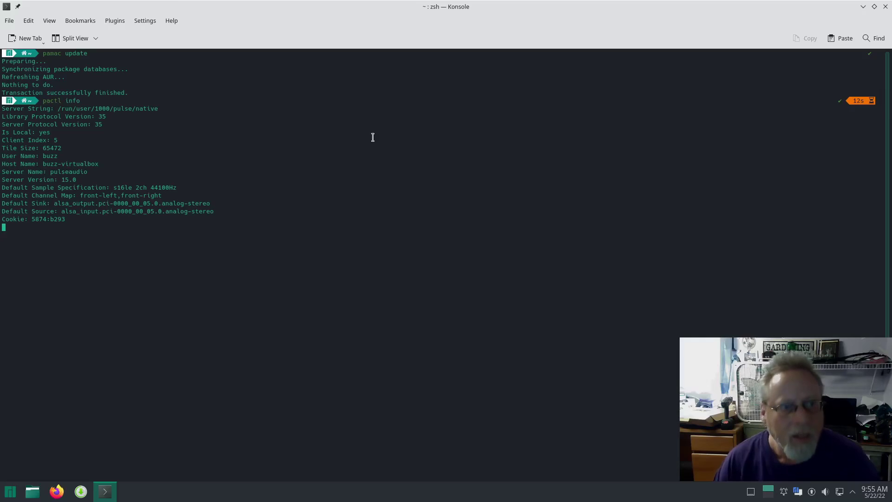
text(pamac install)
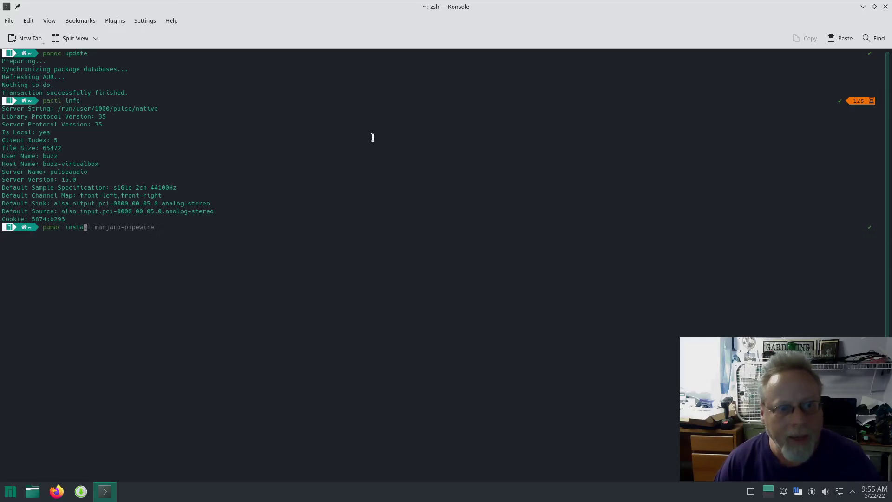
text( manjaro)
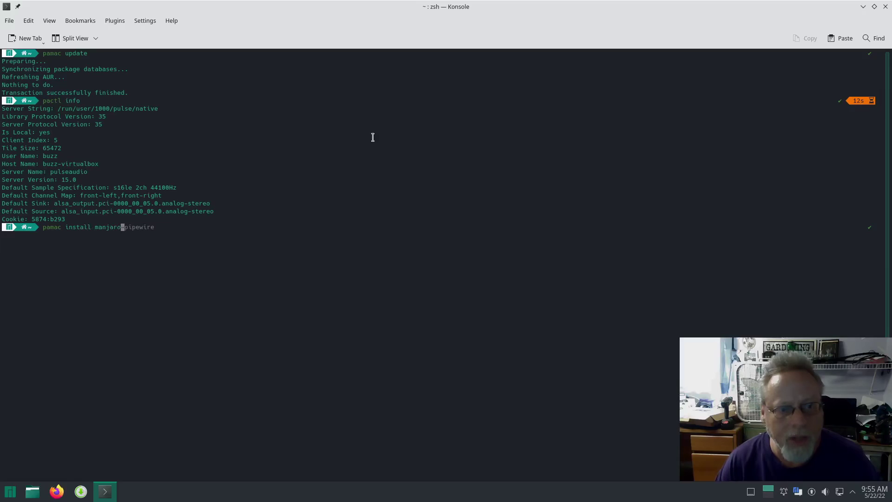
text(-pipewir)
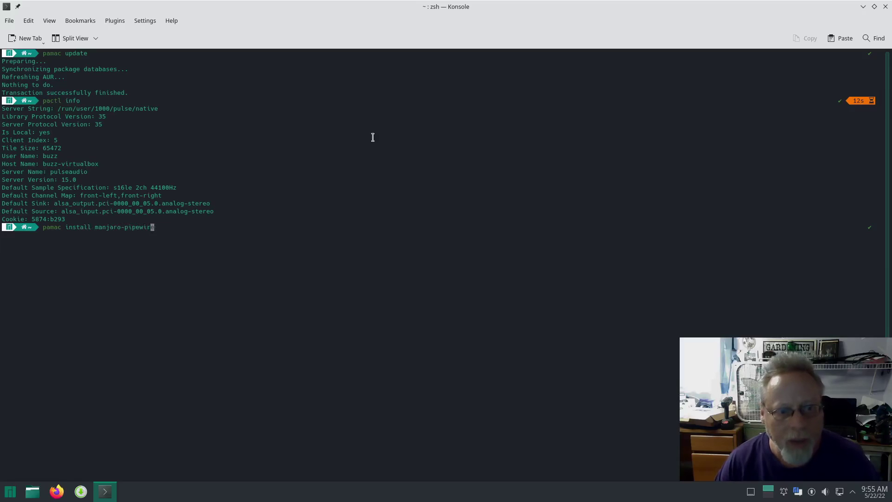
text(e wireplumber)
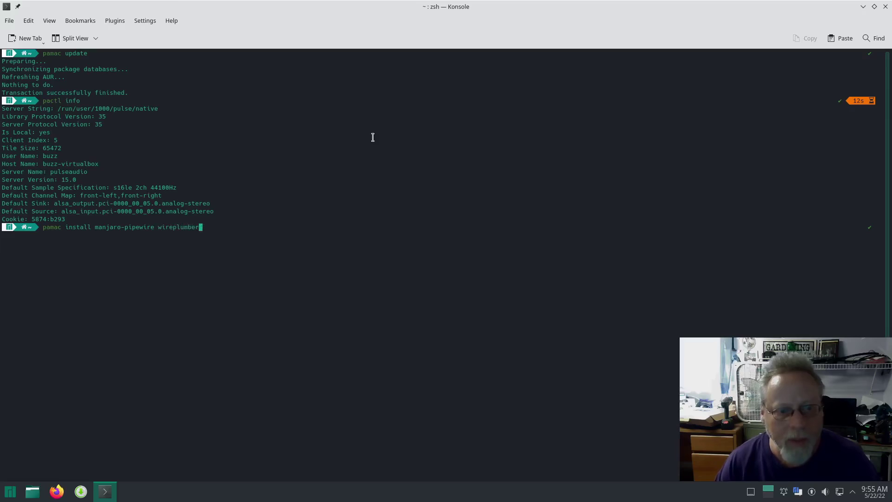
- Run the install, authenticate, skip wireplumber docs, add easyeffects and pipewire-jack, and apply with y
key(Return)
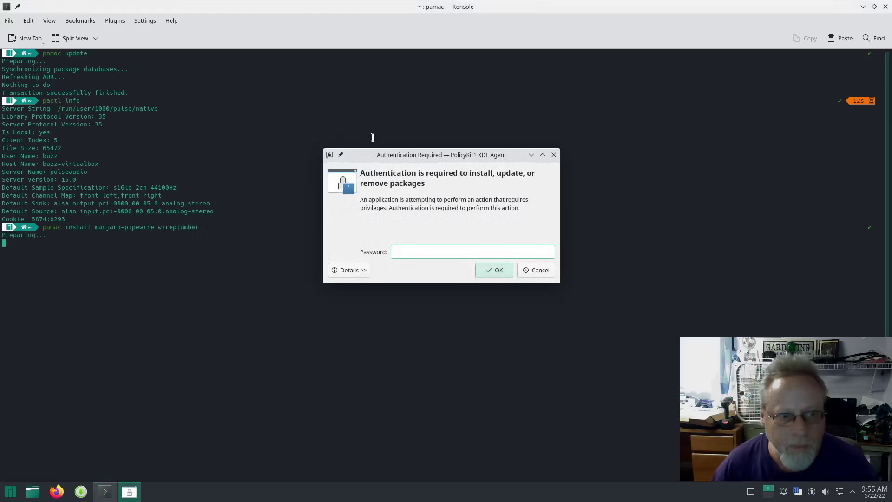
text(•••••)
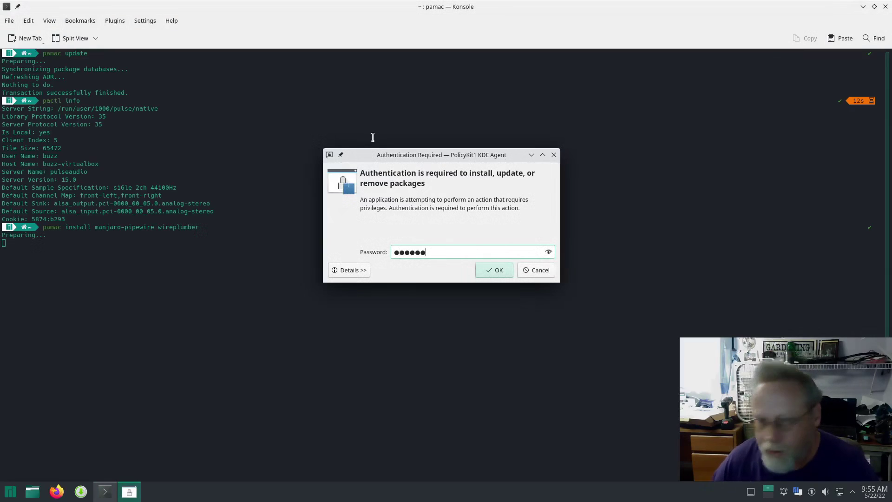
text(•)
key(Return)
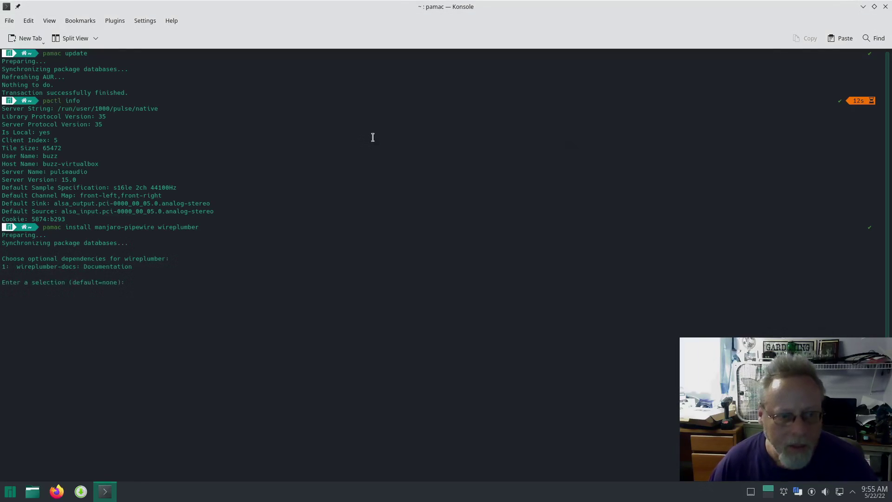
key(Return)
text(1,2)
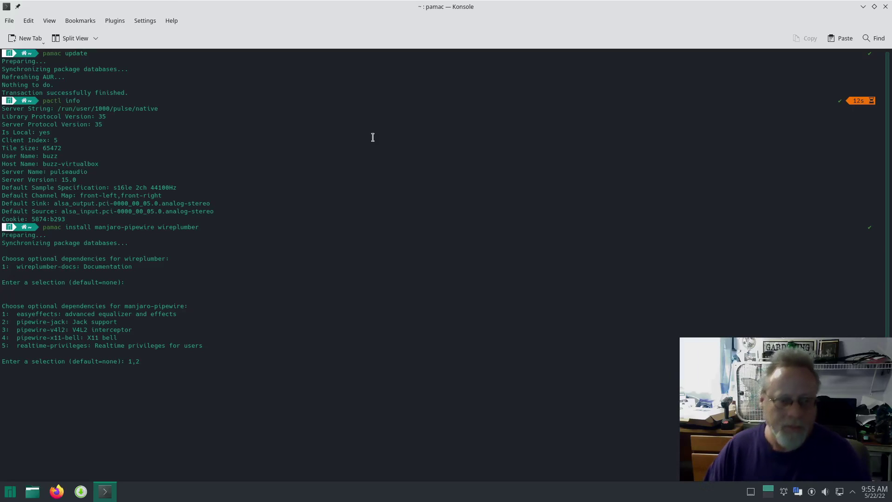
key(Return)
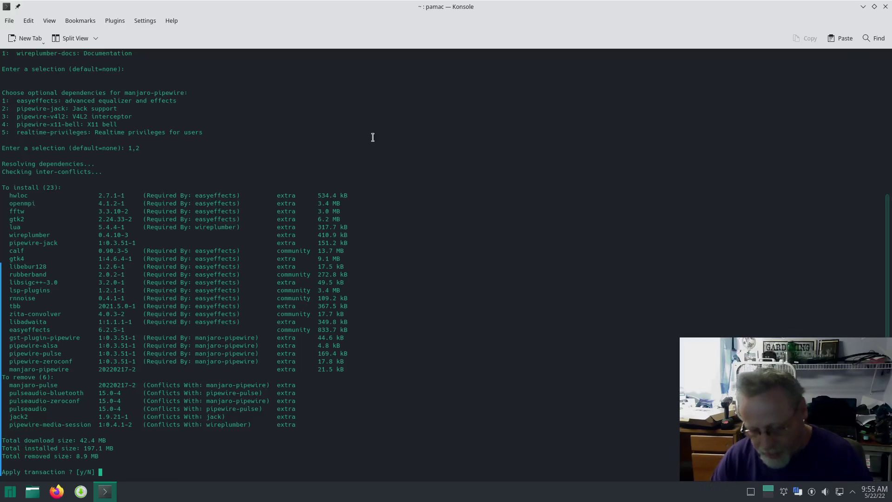
text(y)
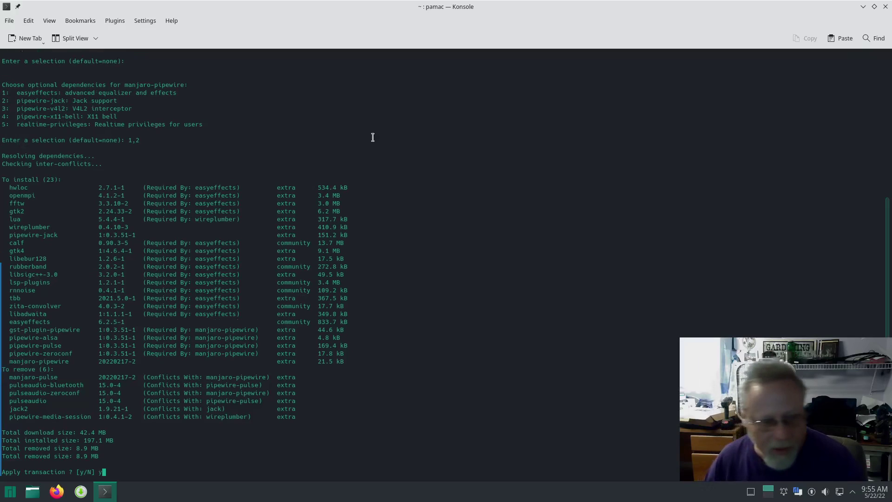
key(Return)
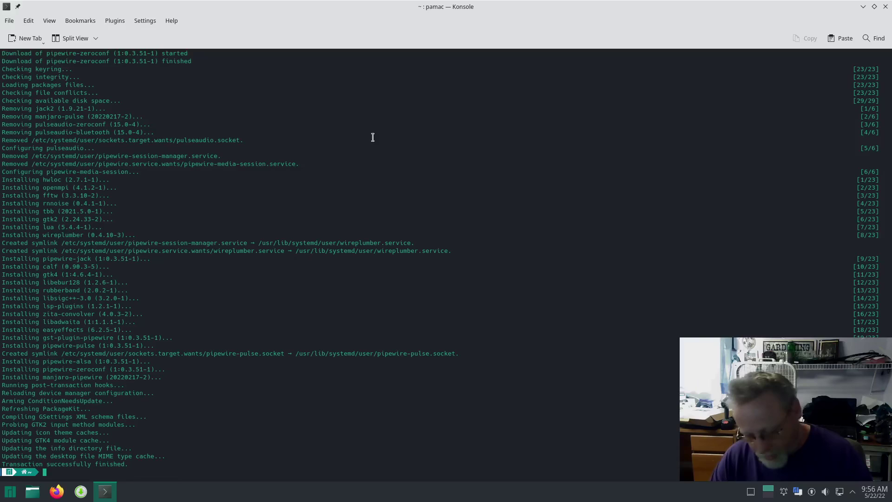
- Reboot the KDE machine and start a new Konsole terminal from the launcher
text(reboo)
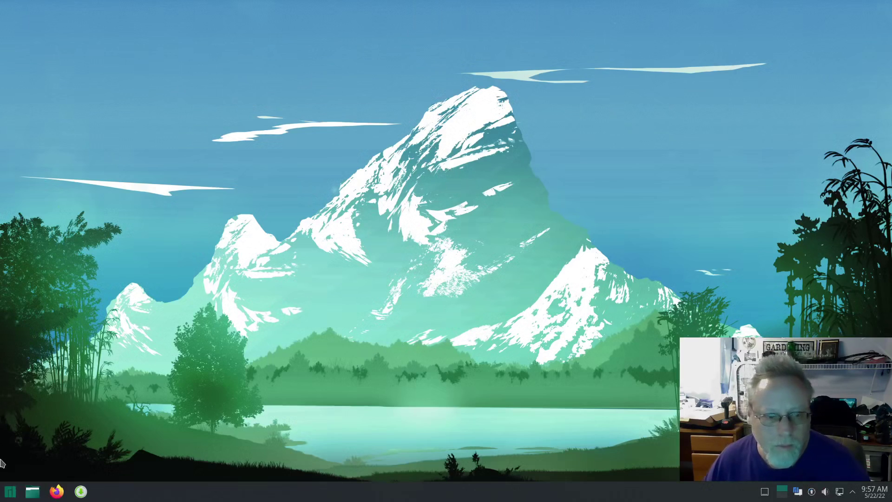
click(10, 492)
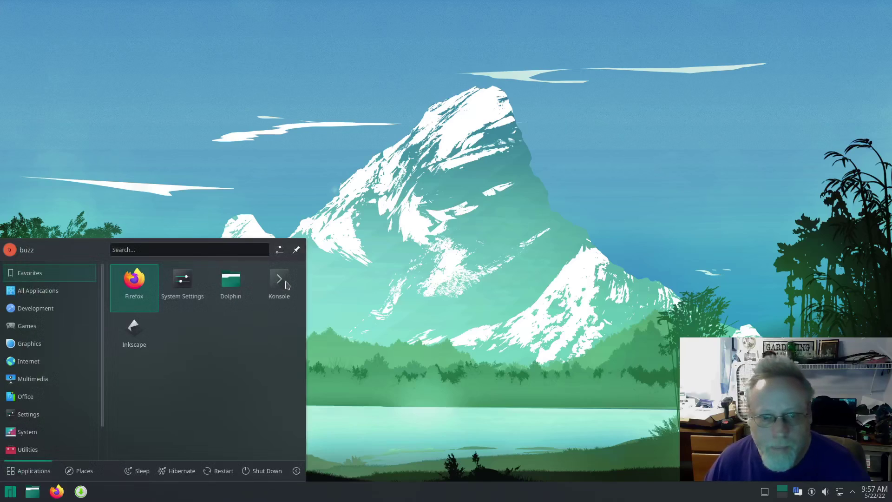
click(279, 282)
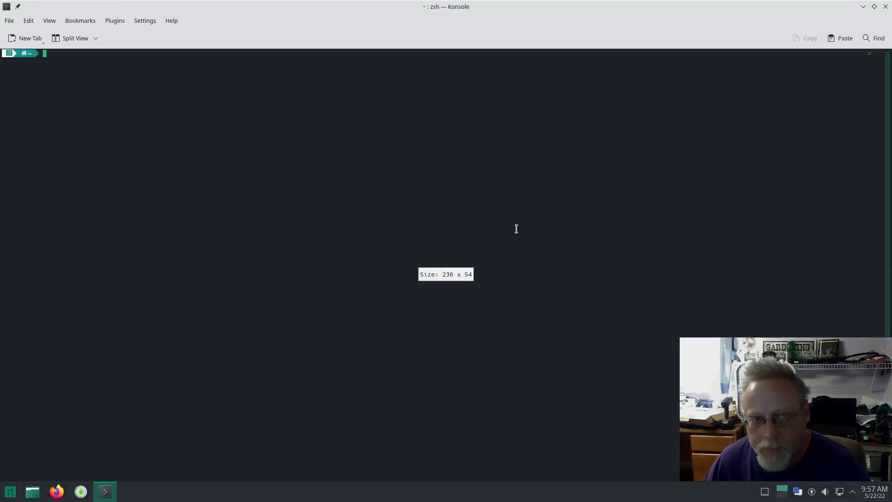
- Rerun pactl info from history, showing PulseAudio (on PipeWire 0.3.51) version 15.0.0
text(reboot)
key(Up)
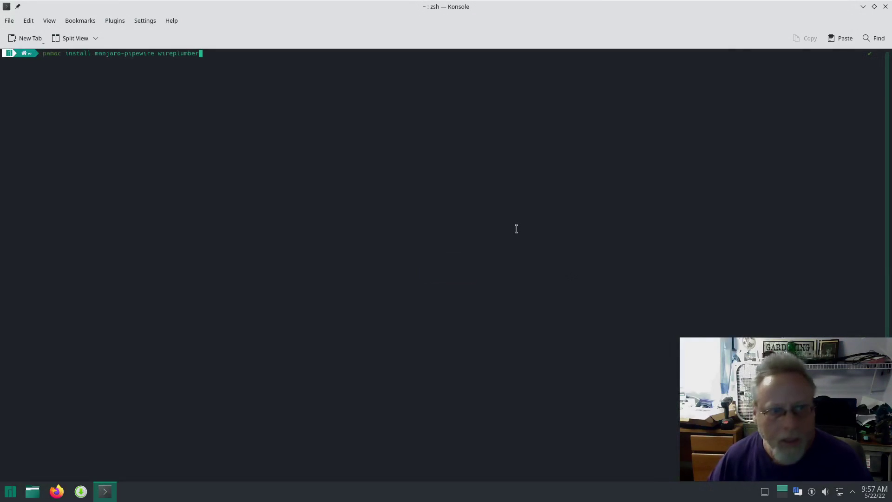
key(Up)
key(Return)
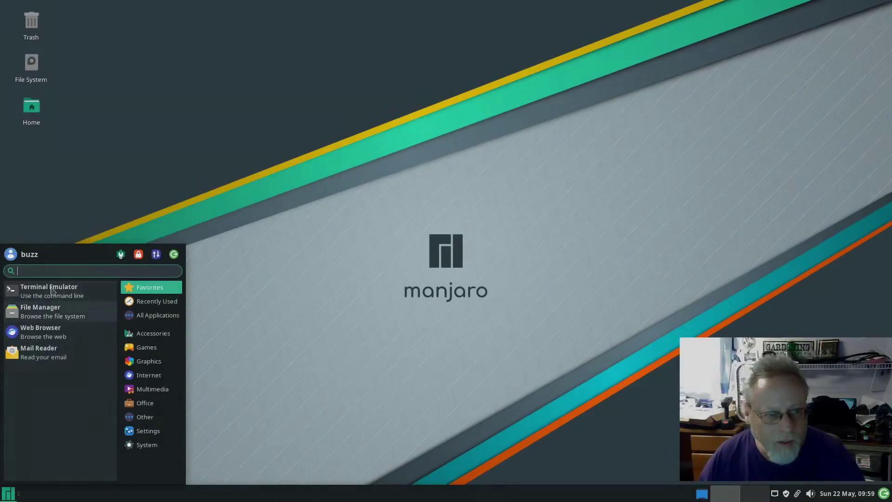
- Open a maximized Xfce terminal and run pactl info, which still reports pulseaudio 15.0
click(52, 291)
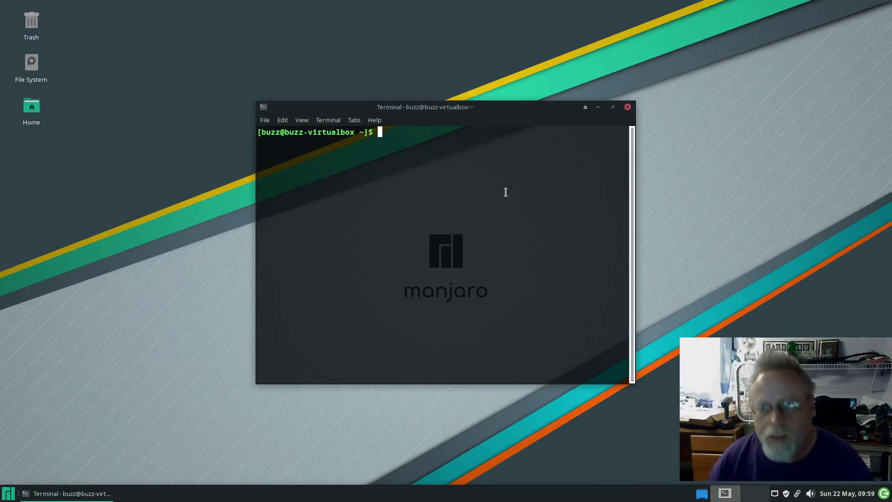
click(613, 108)
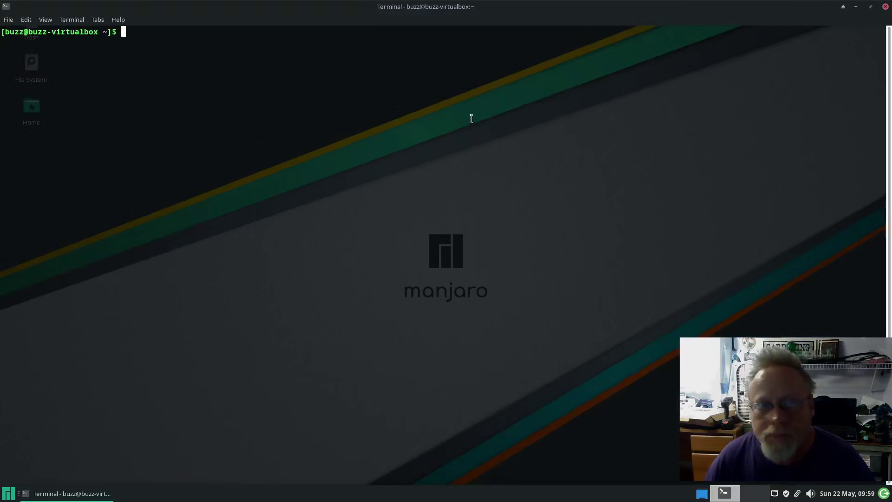
text(pactl)
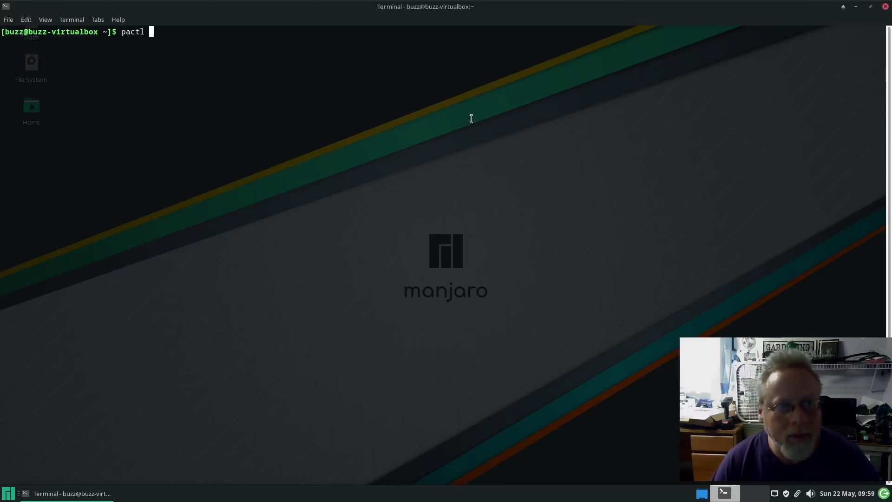
text( info)
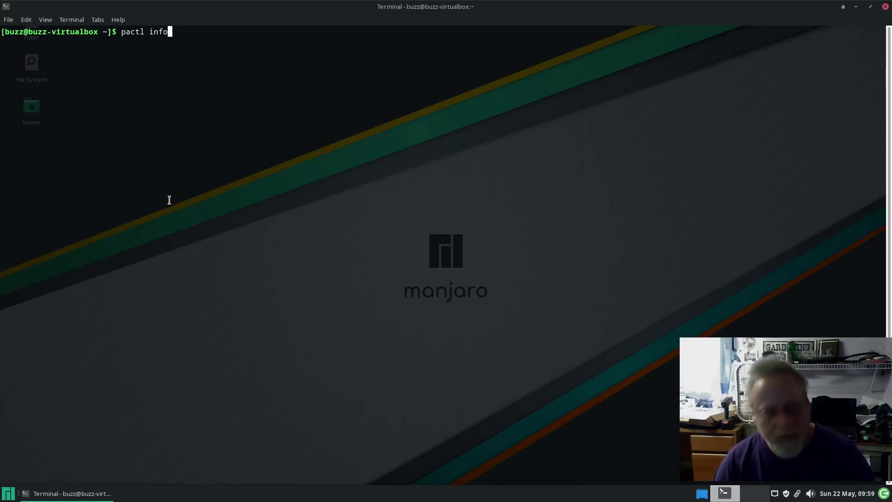
key(Return)
- Run pamac update with the user password; it finishes with nothing to update
text(p)
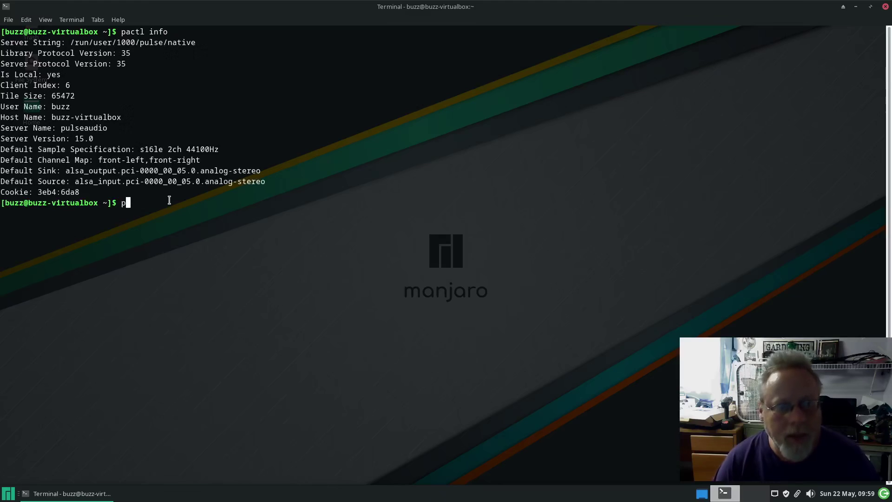
text(amac update)
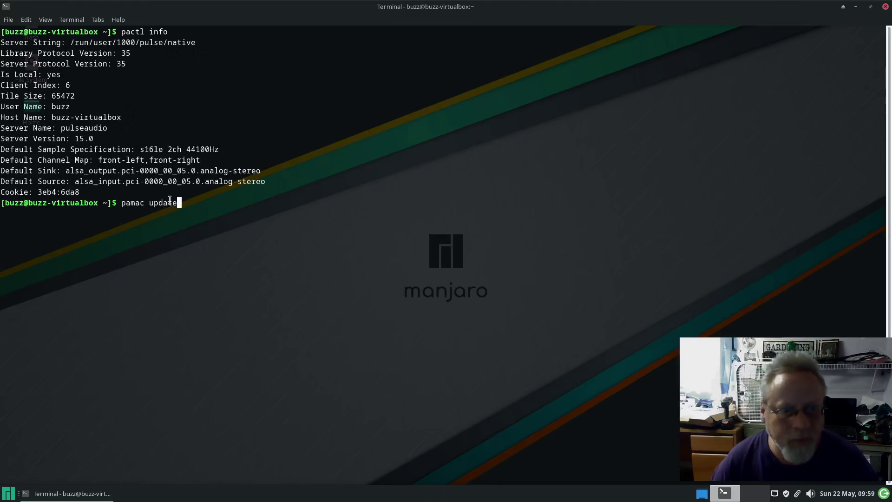
key(Return)
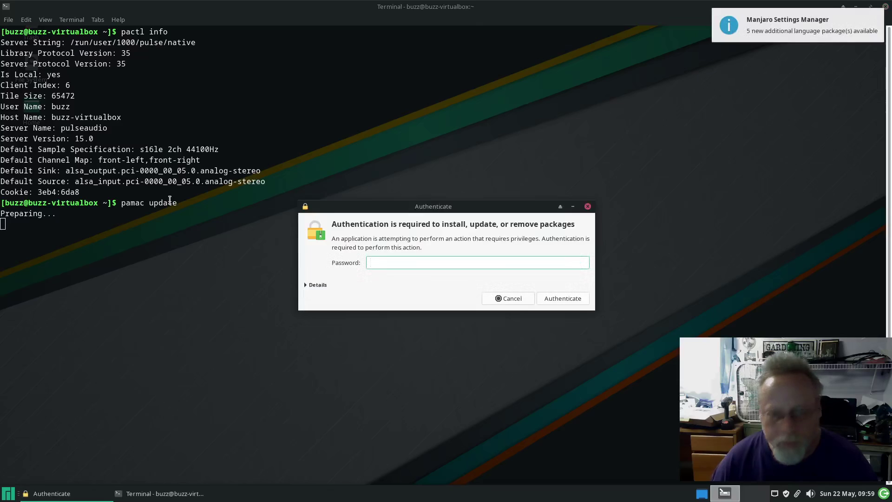
text(****)
key(Return)
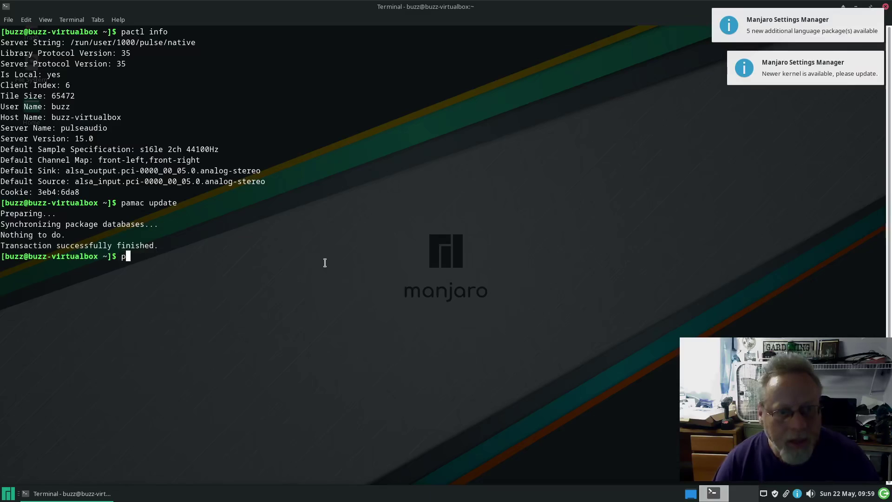
- Run 'pamac install manjaro-pipewire wireplumber' and authenticate with the password
text(pamac install w)
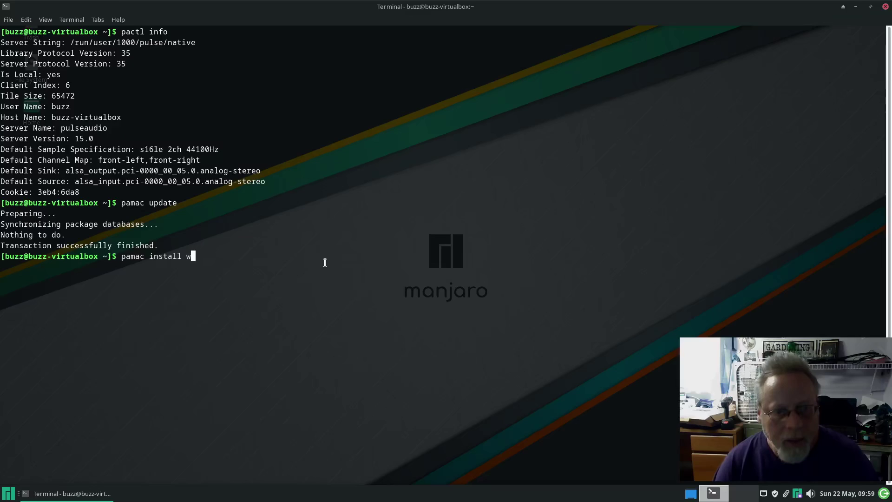
key(BackSpace)
text(p)
key(BackSpace)
text(ma)
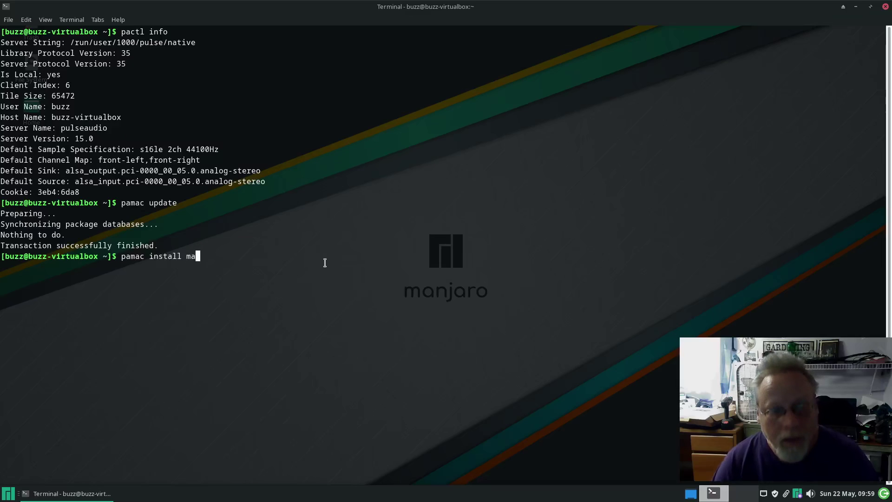
text(njaro-p)
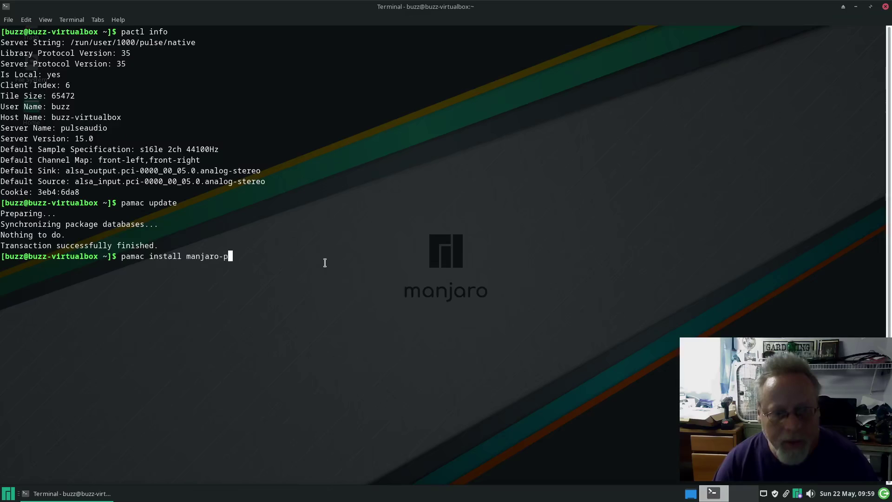
text(ipewire)
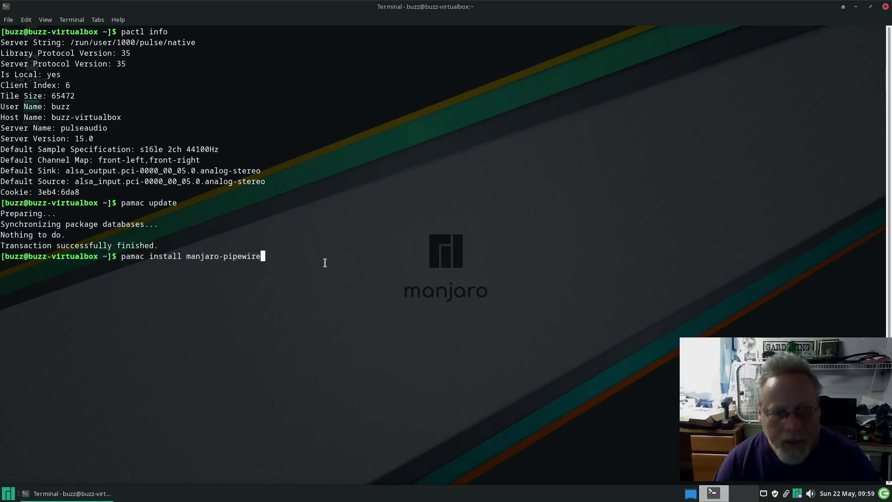
text( wireplumber)
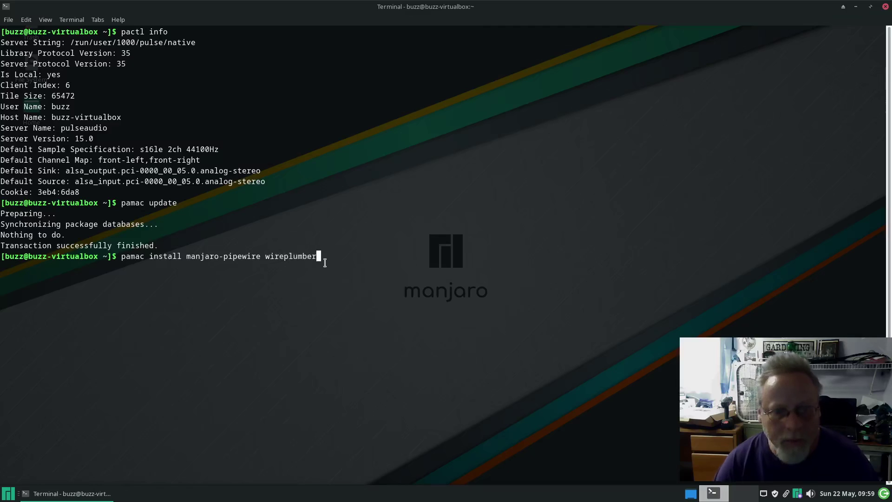
key(Return)
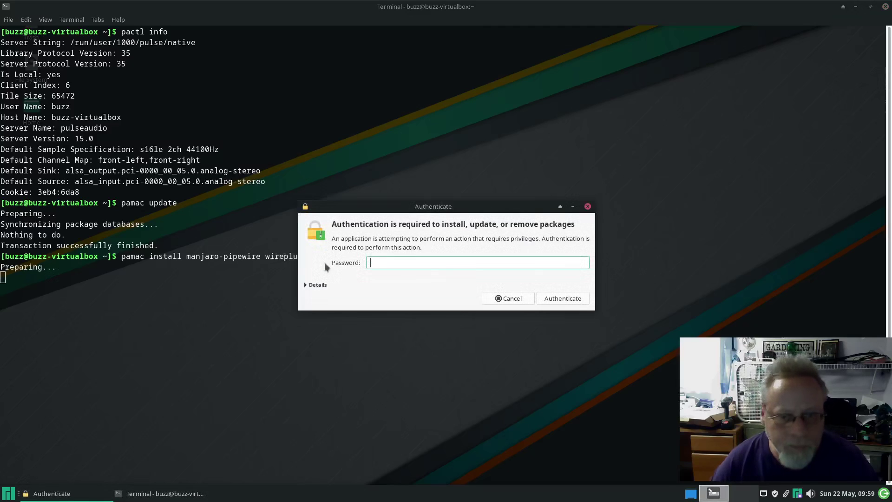
text(•••••)
key(Return)
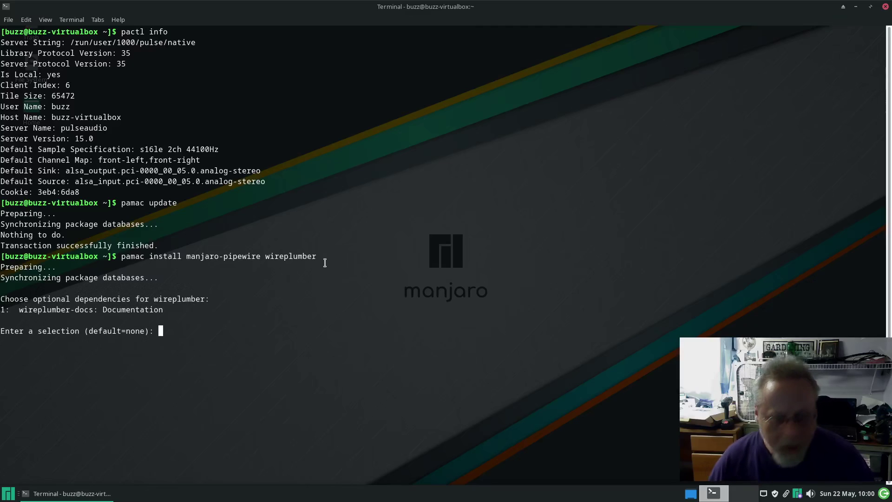
- Skip the wireplumber docs, pick extras 1,2 (easyeffects, pipewire-jack), and confirm with y
key(Return)
text(1,2)
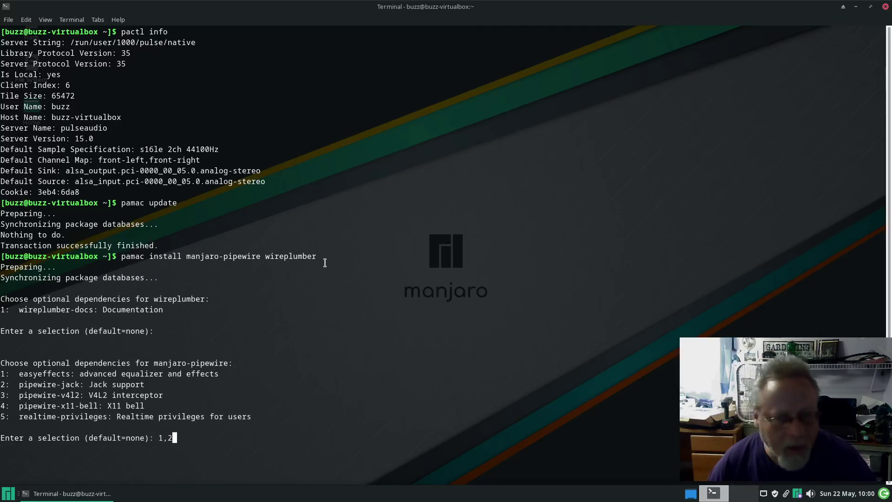
key(Return)
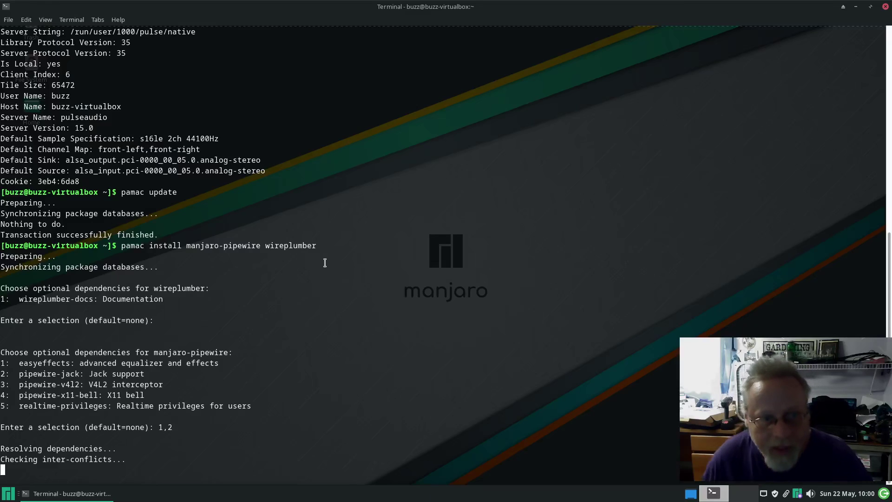
text(y)
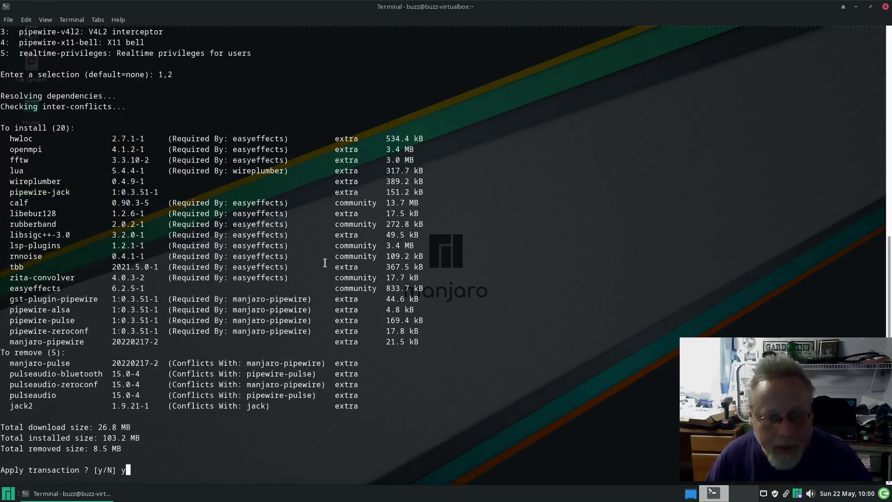
key(Return)
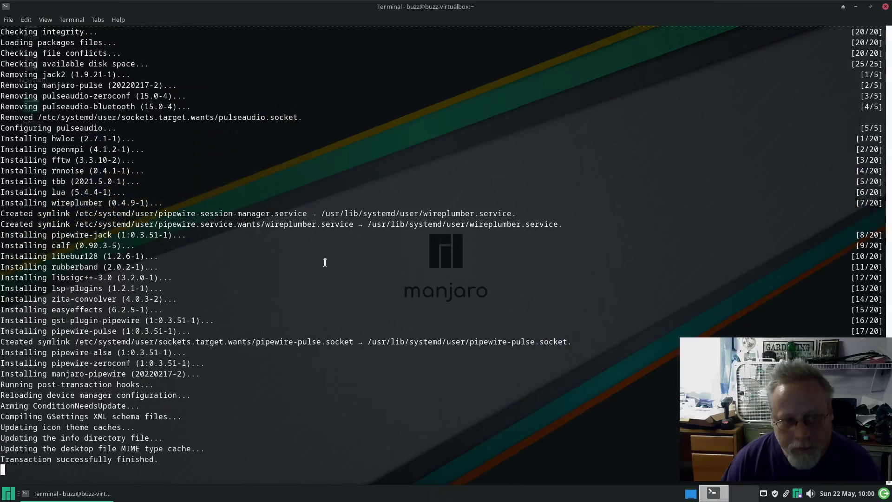
- Reboot the Xfce machine, then run pactl info in a new terminal to check the sound server
text(reboot)
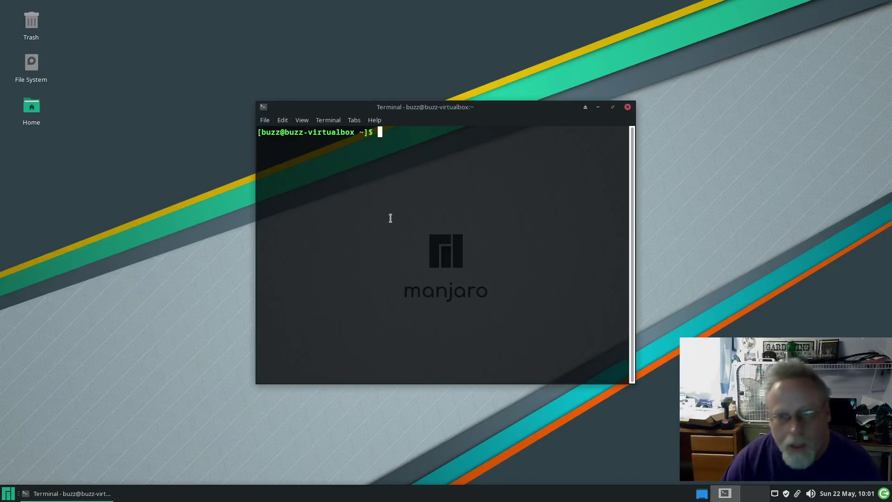
text(pactl info)
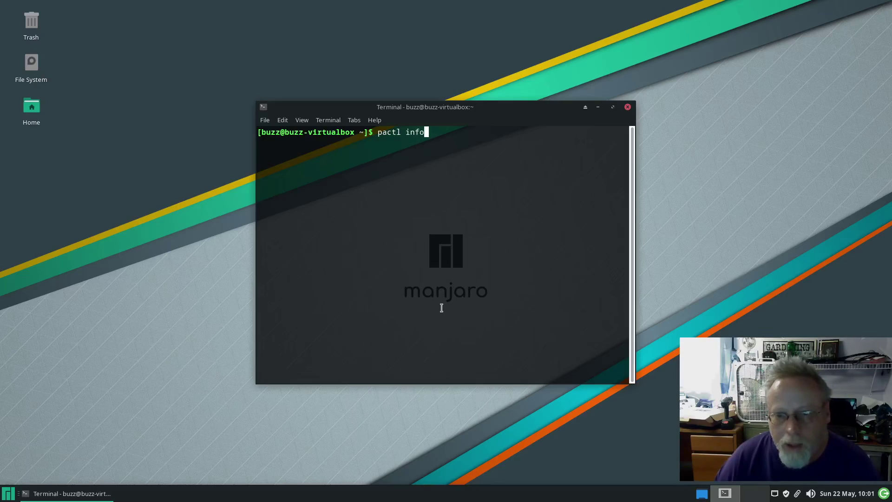
key(Return)
click(628, 107)
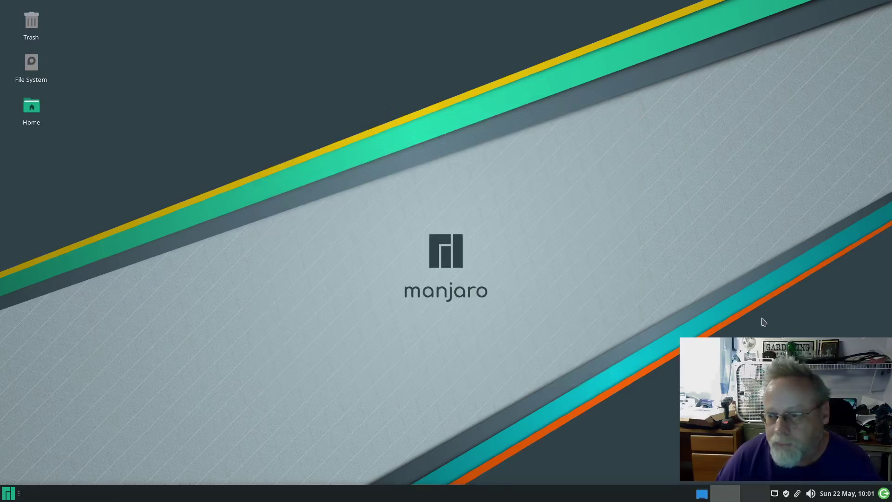